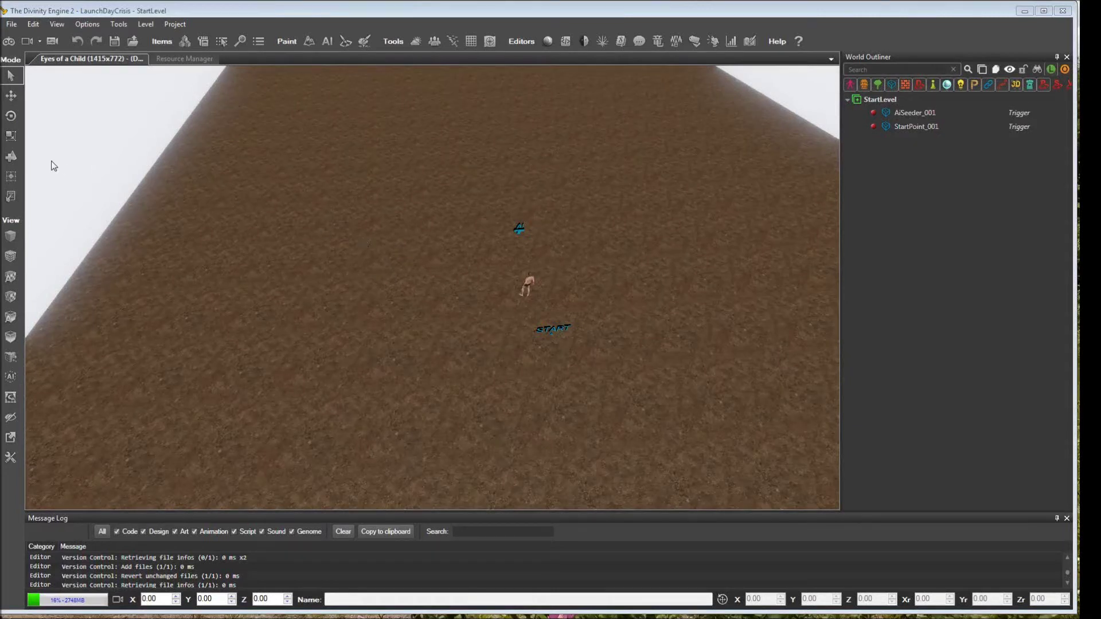
Filter the root templates to Characters, search 'human male co' and pick DW_Human_Commoner_M
left_click(182, 43)
left_click(202, 381)
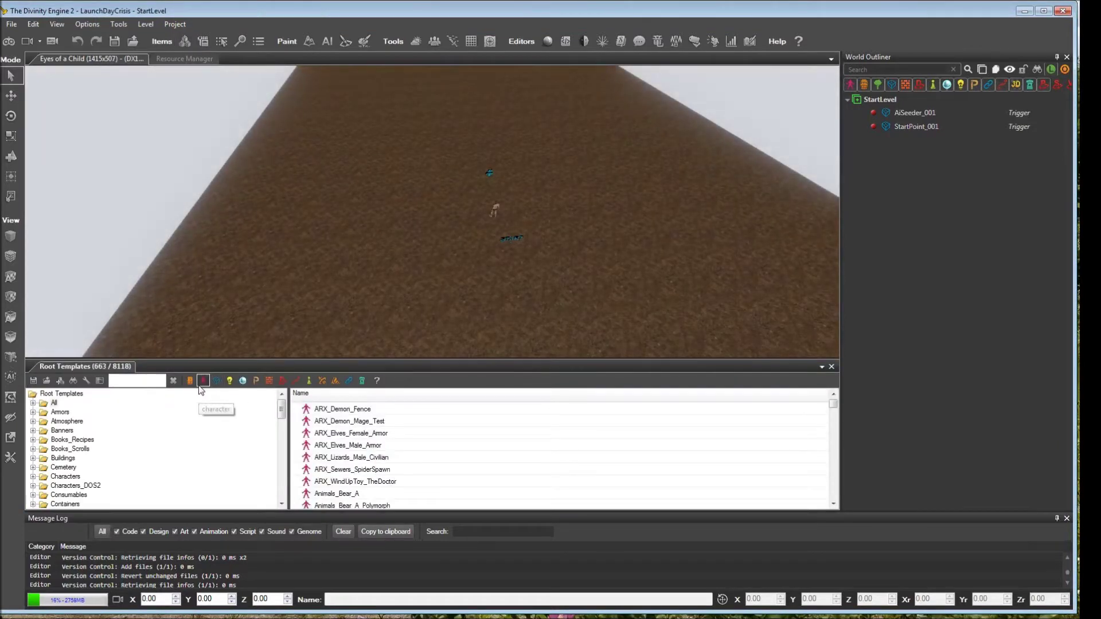
left_click(140, 382)
type("hum")
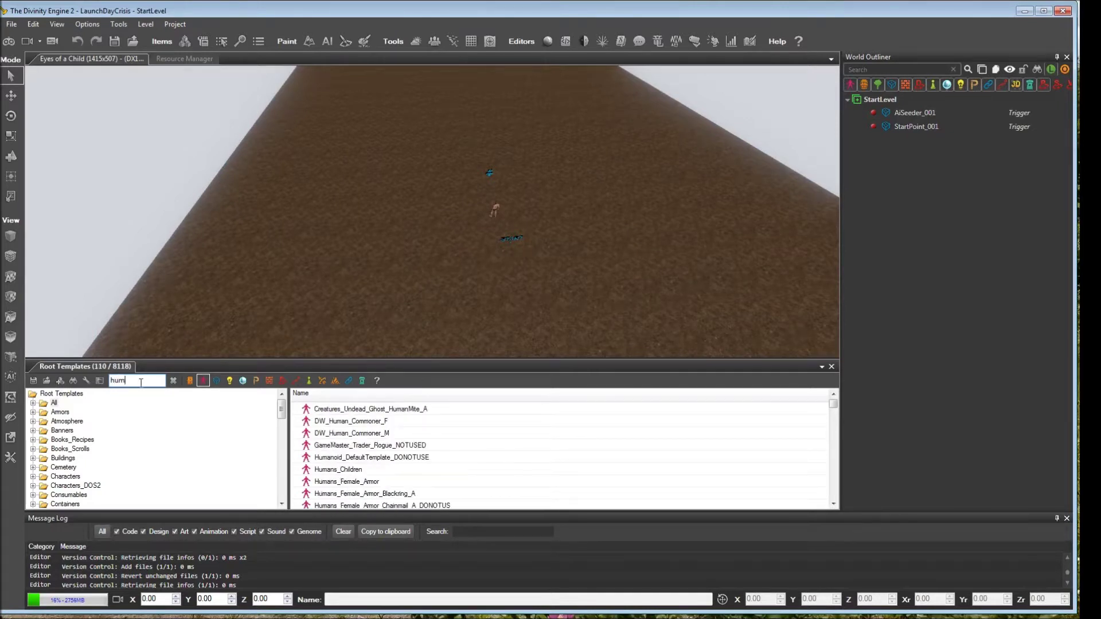
type("an male com")
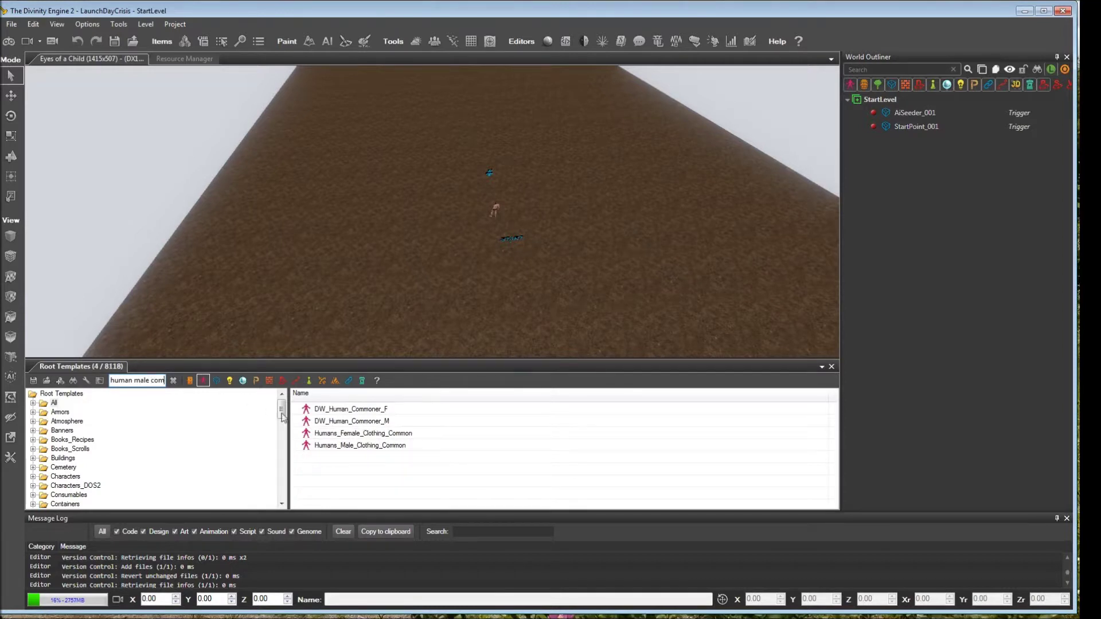
left_click(344, 423)
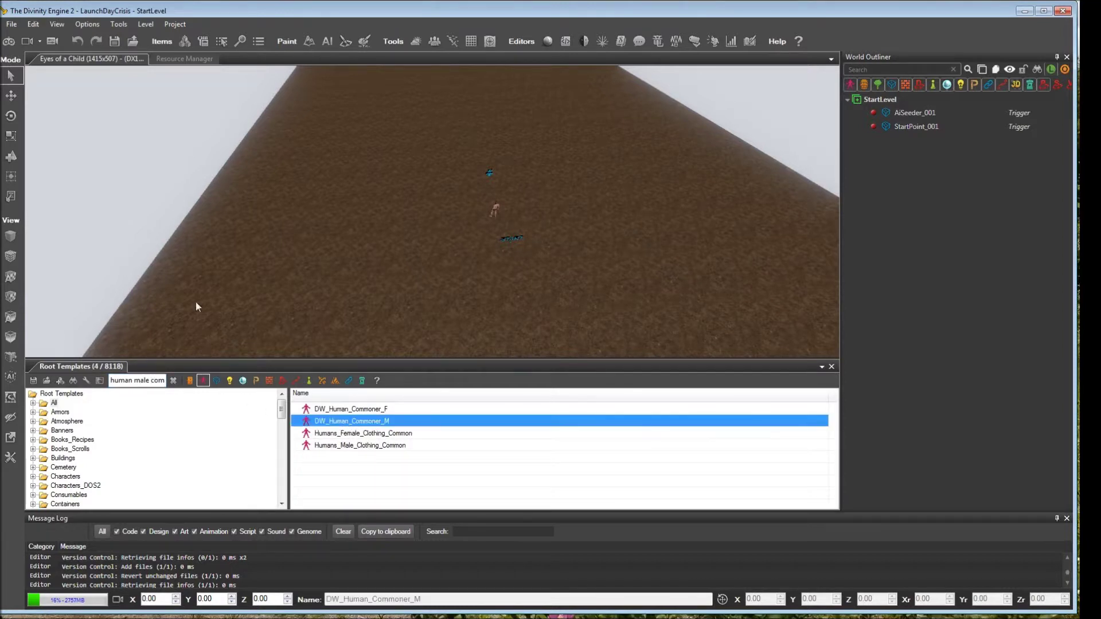
Place the DW_Human_Commoner_M template on the ground in the level
left_click(11, 156)
left_click(458, 181)
right_click_drag(441, 212, 449, 221)
Select the placed commoner and show its properties in the SideBar
left_click(437, 208)
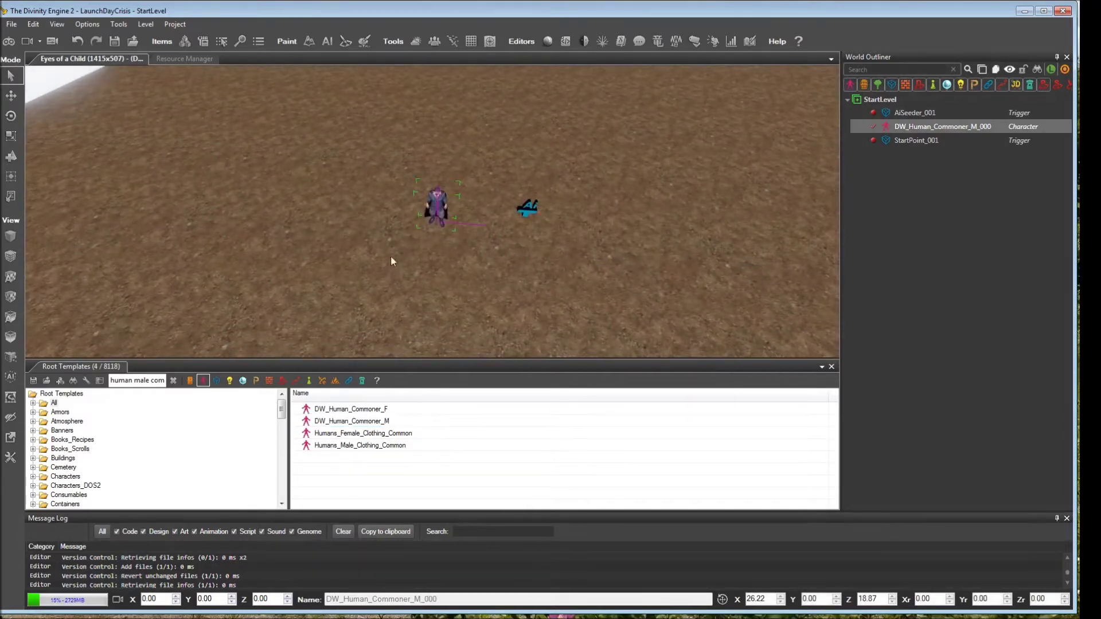
left_click(62, 46)
left_click(80, 115)
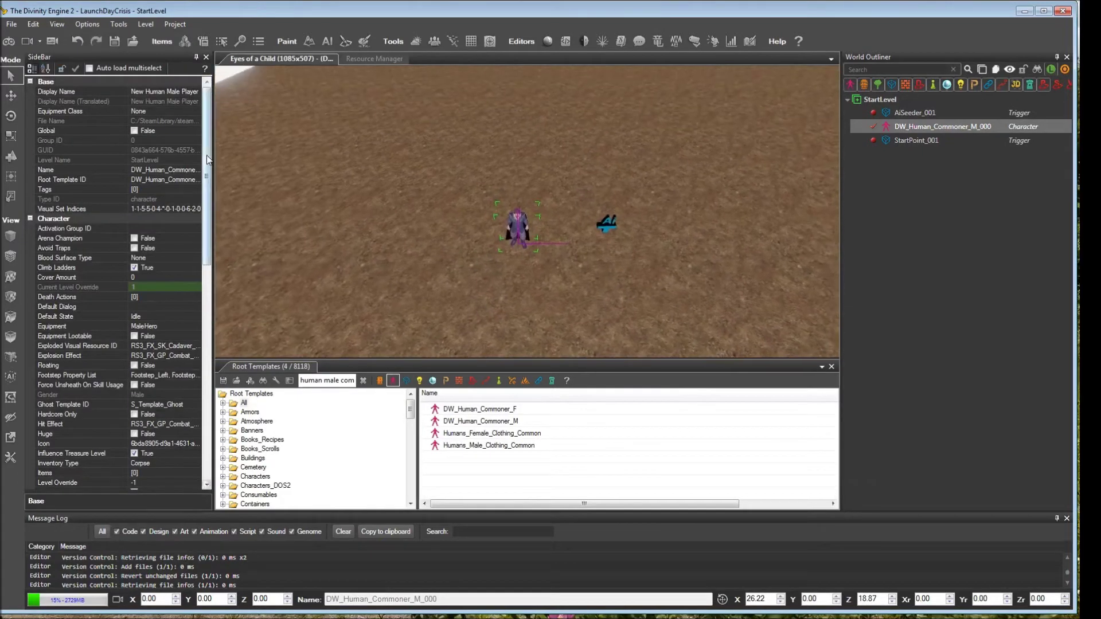
Change the character's Display Name to Swen
mouse_move(205, 163)
left_mouse_down()
mouse_move(206, 356)
mouse_move(200, 153)
left_mouse_up()
double_click(138, 92)
left_click_drag(137, 89, 201, 93)
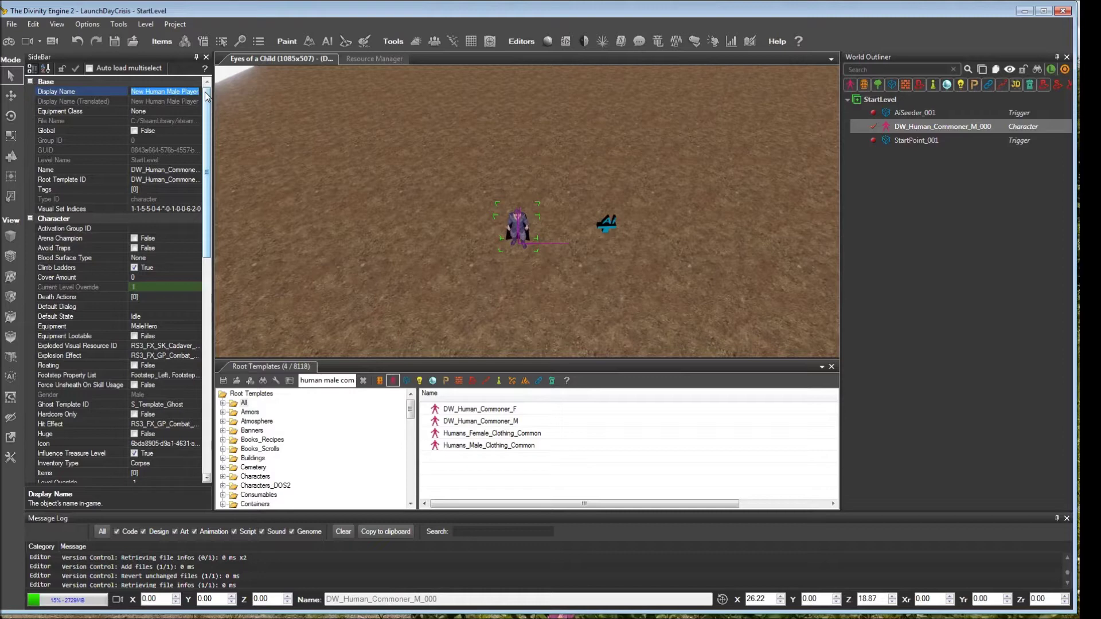
type("Swen")
key("Tab")
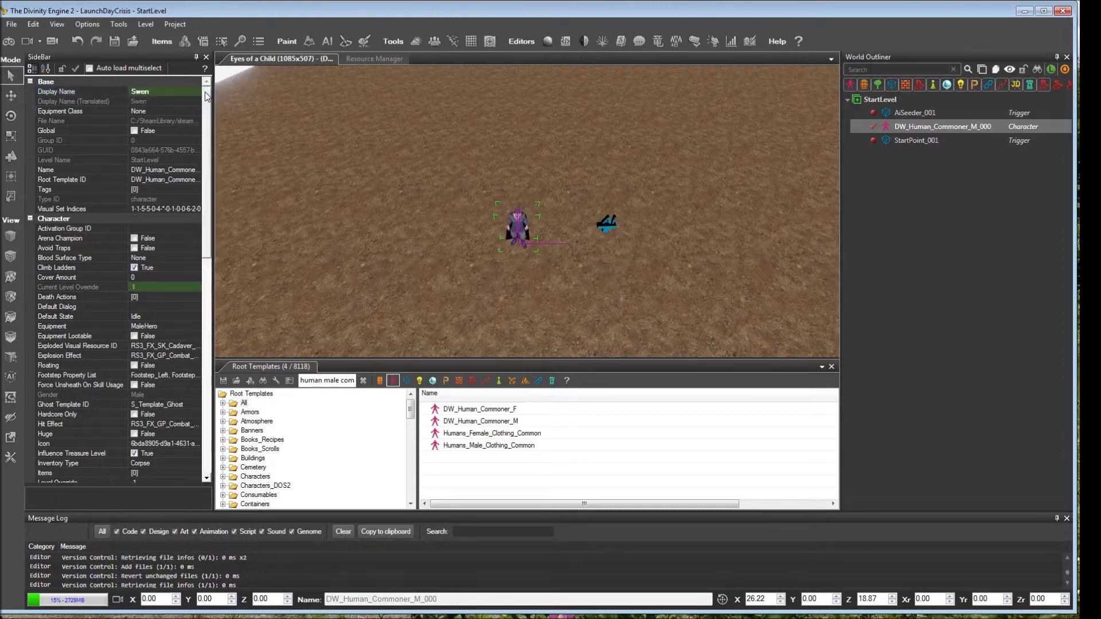
Set the character's object Name to NPC_Swen
left_click(145, 168)
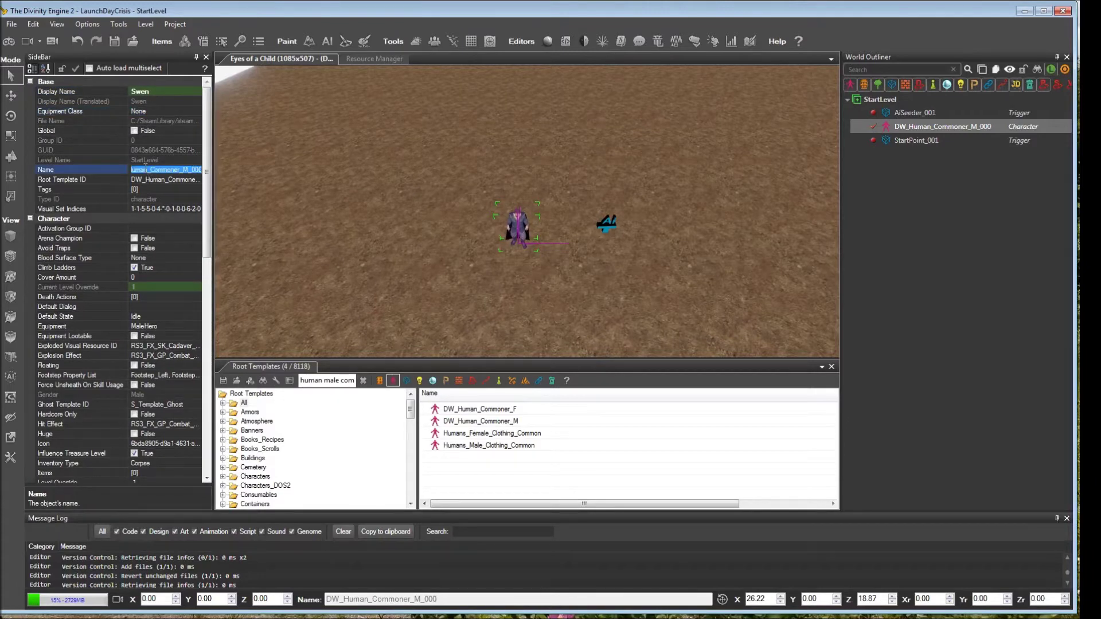
type("NPC_Swen")
key("Tab")
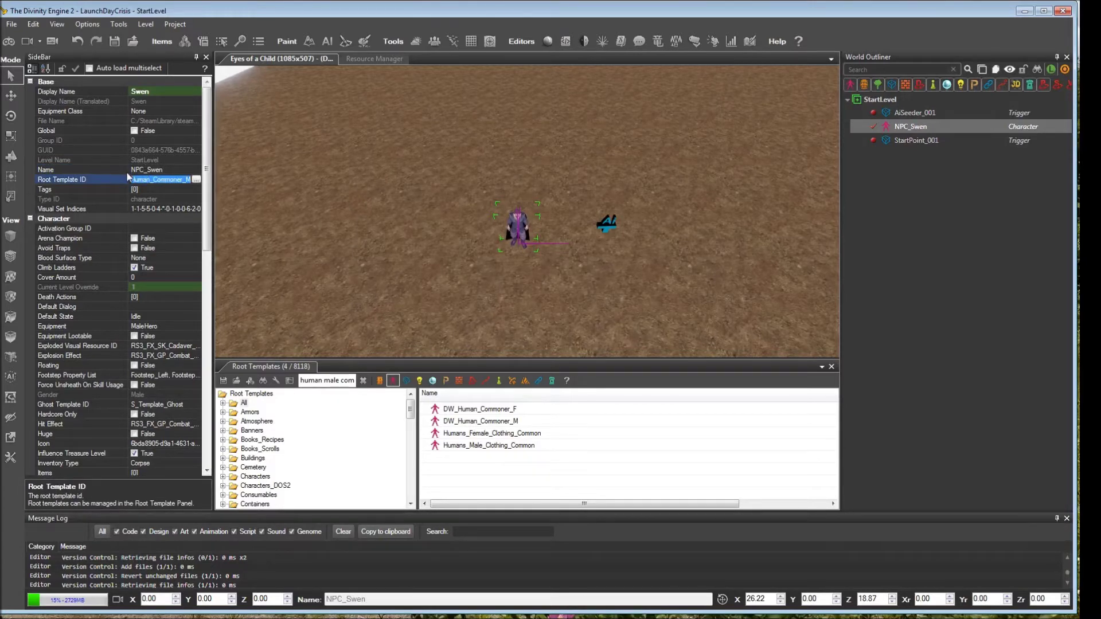
scroll(431, 275, "up", 5)
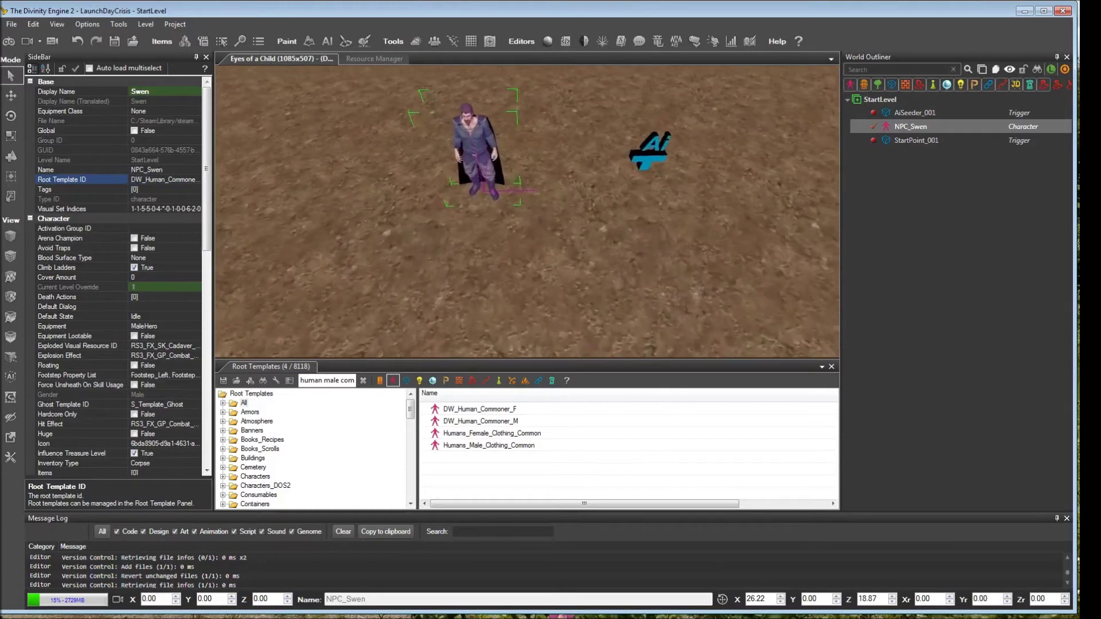
scroll(527, 212, "up", 4)
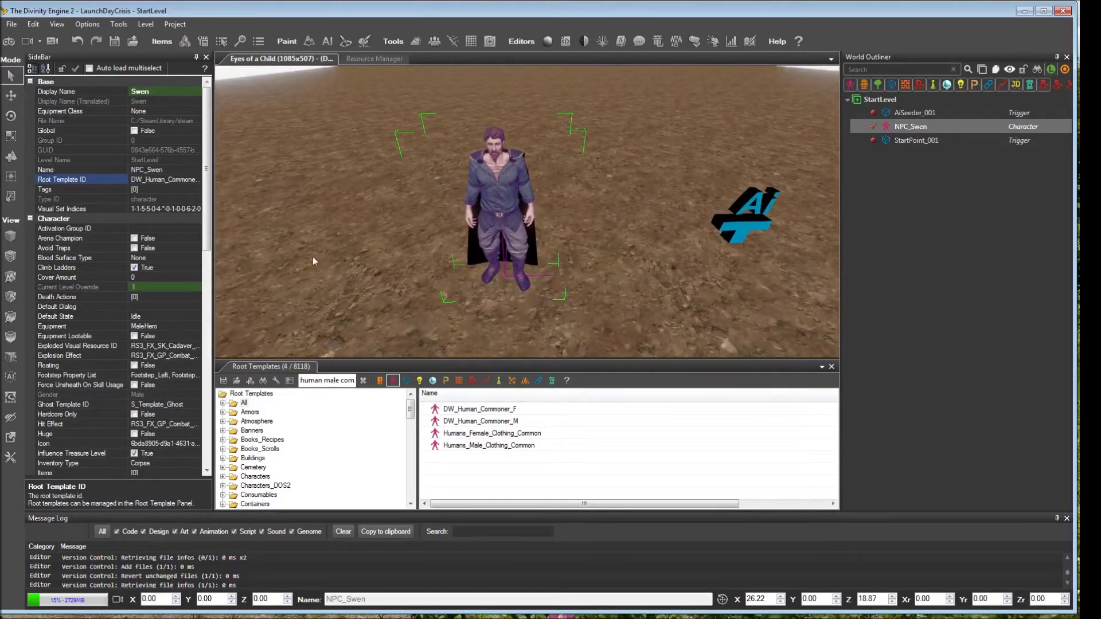
left_click(195, 209)
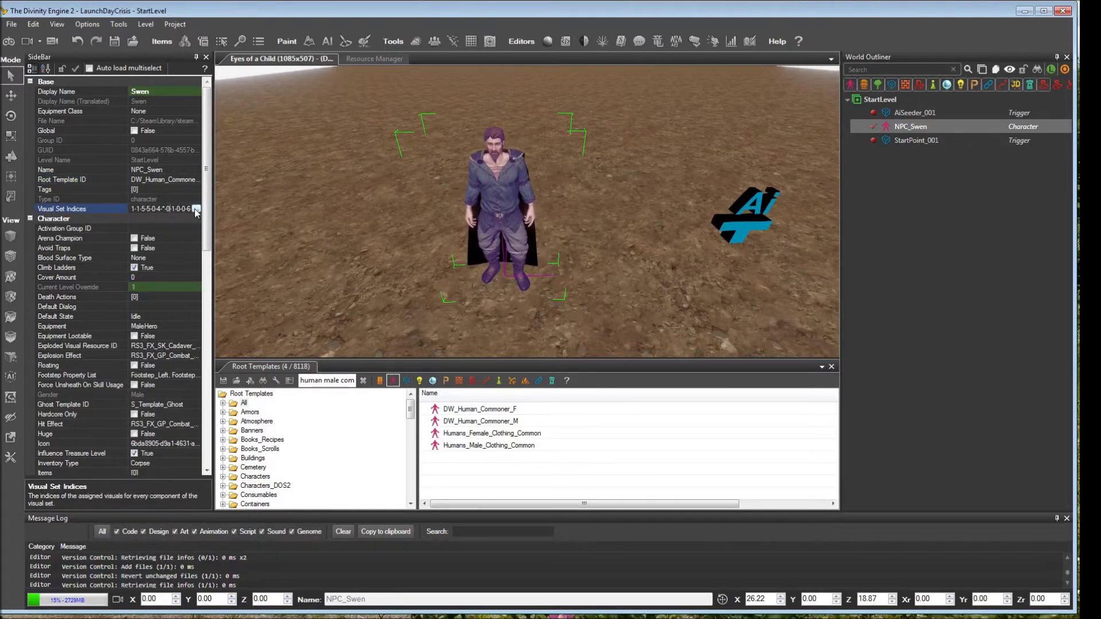
Open the Visual Set Indices editor, enlarge the Character Visualset dialog and zoom onto the commoner
left_click(196, 210)
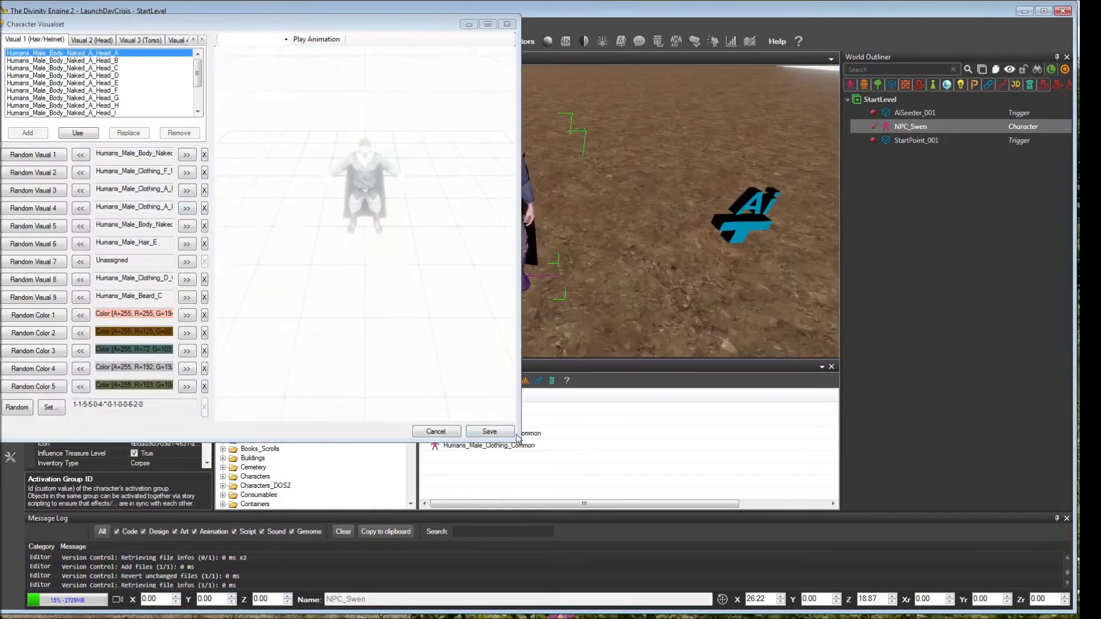
left_click_drag(513, 439, 862, 557)
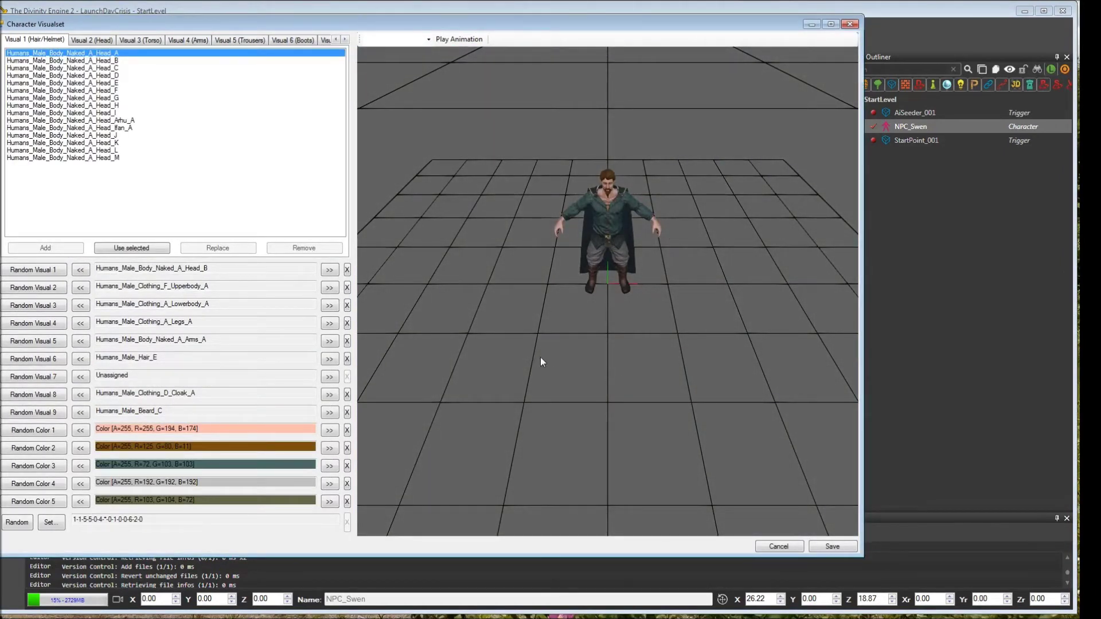
mouse_move(540, 357)
left_mouse_down()
mouse_move(542, 373)
mouse_move(568, 298)
mouse_move(450, 378)
mouse_move(539, 335)
left_mouse_up()
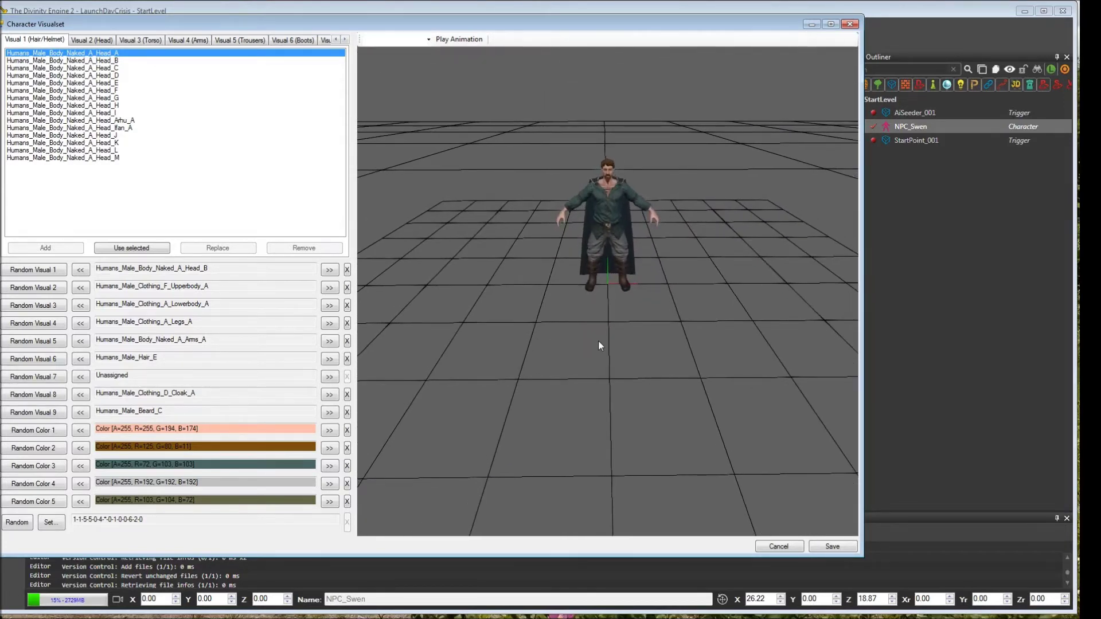
right_click_drag(595, 339, 595, 308)
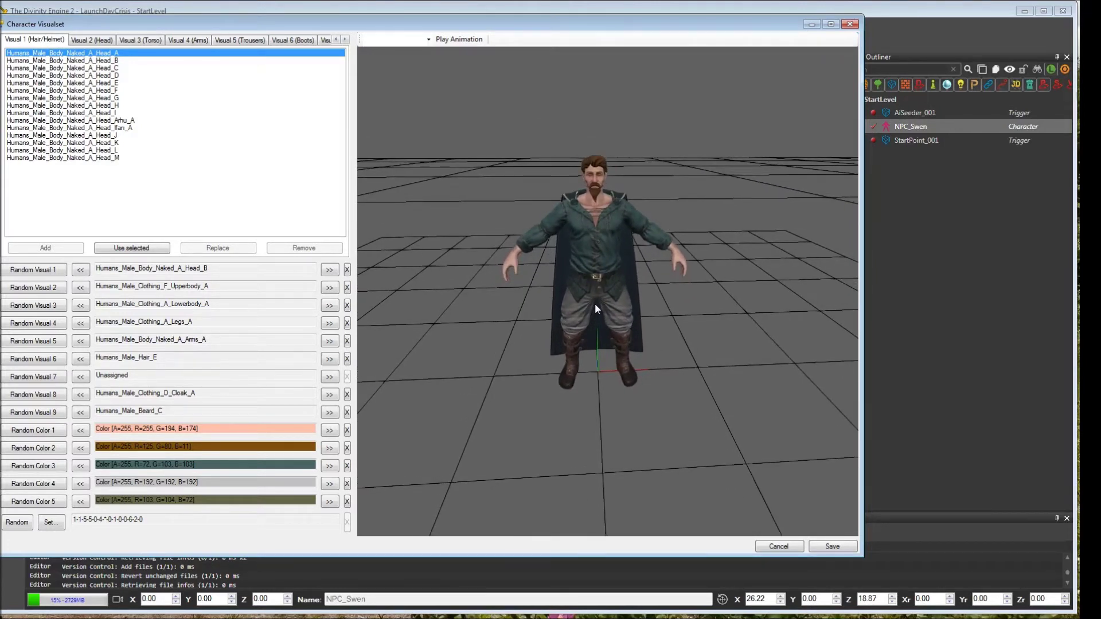
right_click_drag(594, 304, 590, 249)
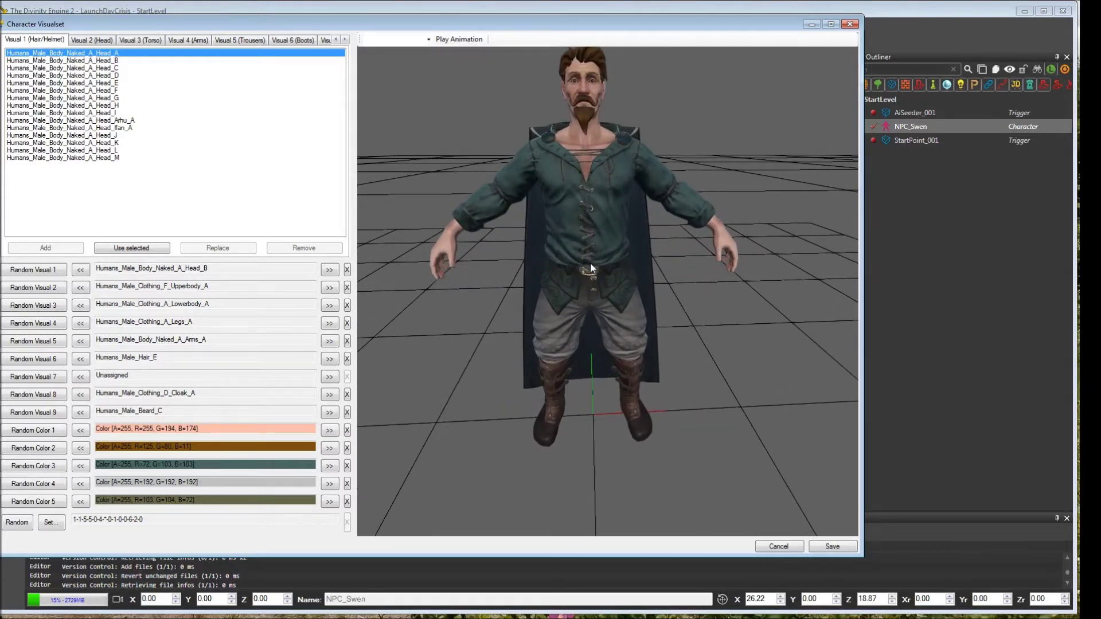
right_click_drag(590, 263, 596, 261)
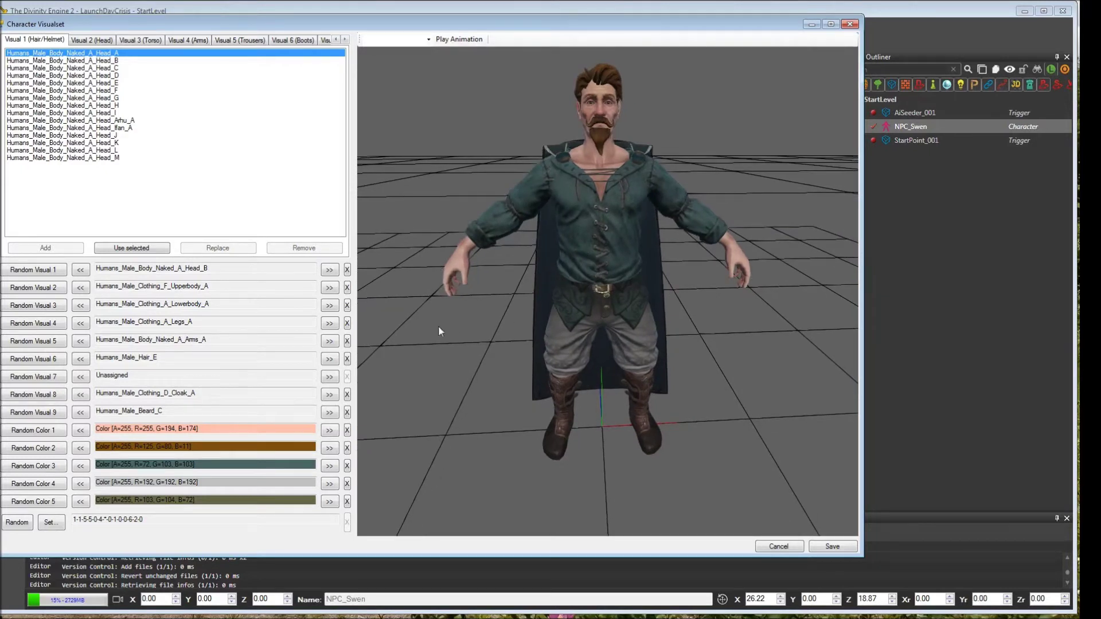
Remove the beard, make the hair grey and switch the hairstyle to Hair_I
left_click(347, 413)
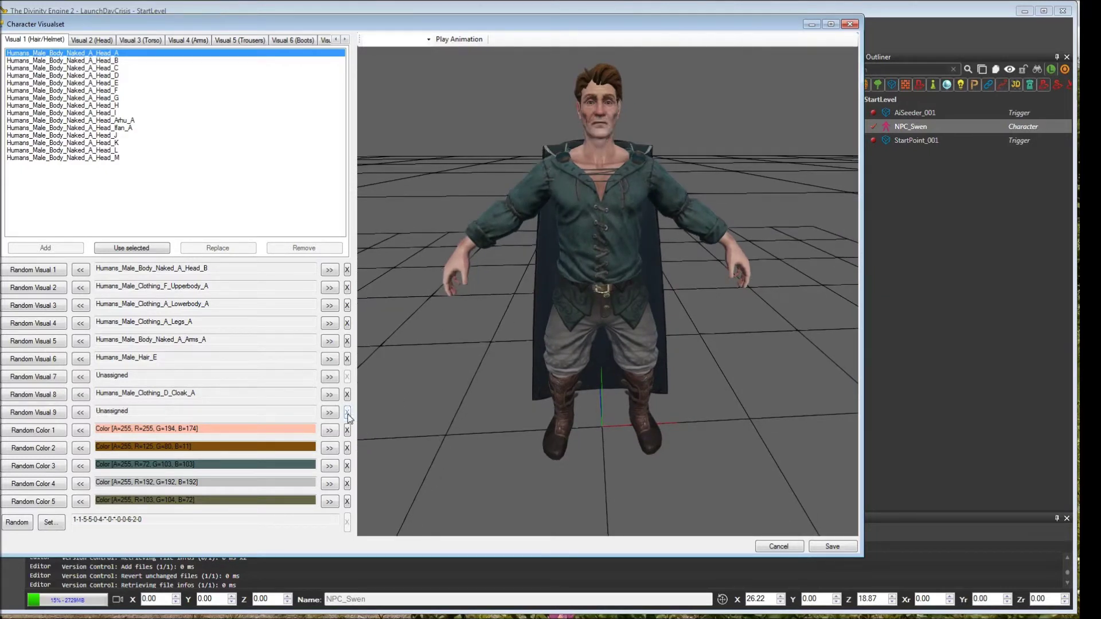
left_click(81, 449)
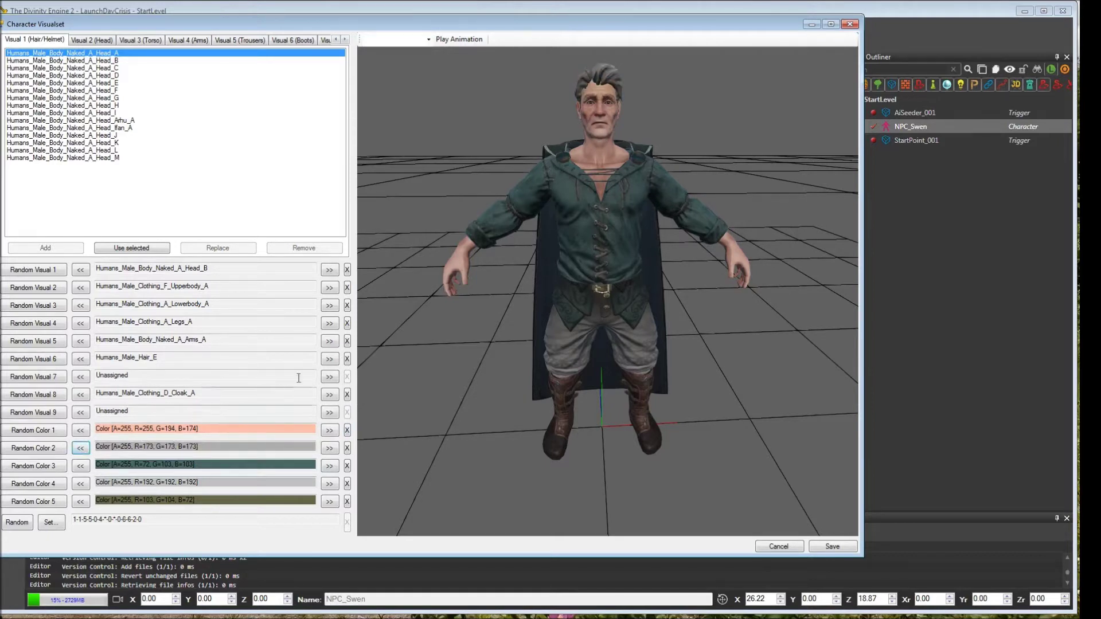
left_click(330, 360)
left_click(329, 361)
left_click(329, 360)
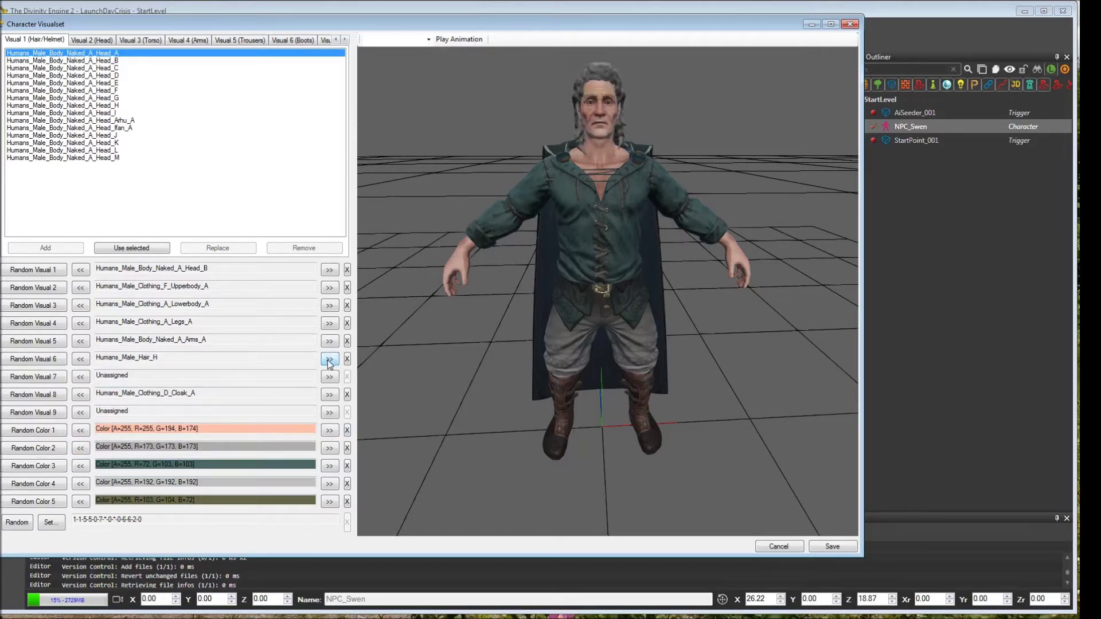
left_click(329, 361)
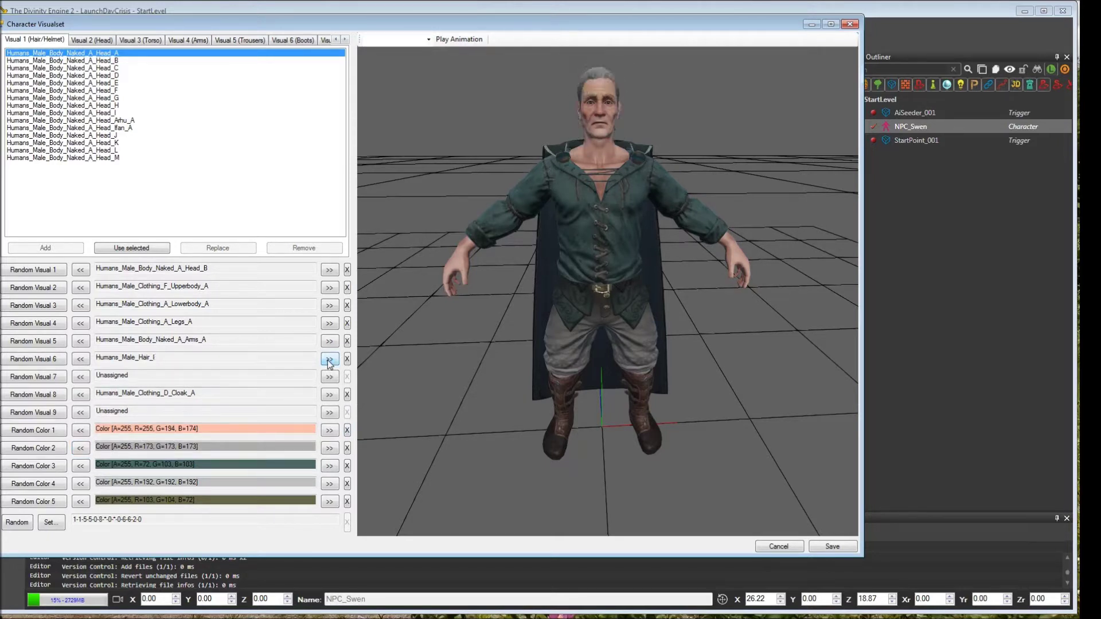
Change the face to Head_D and save the new look
left_click(329, 270)
left_click(331, 275)
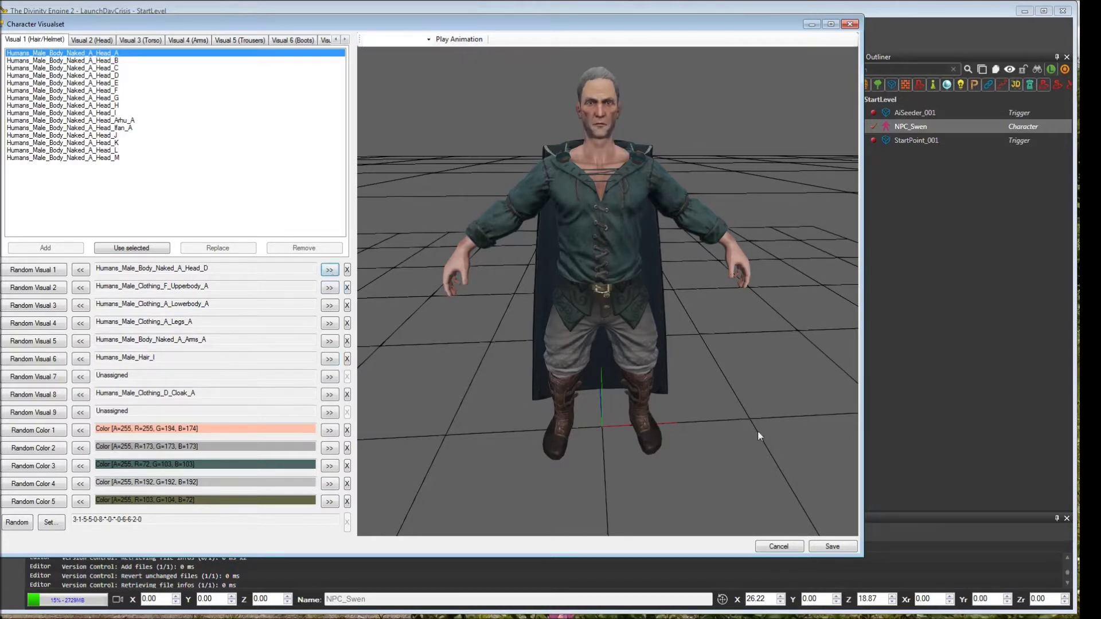
left_click(830, 548)
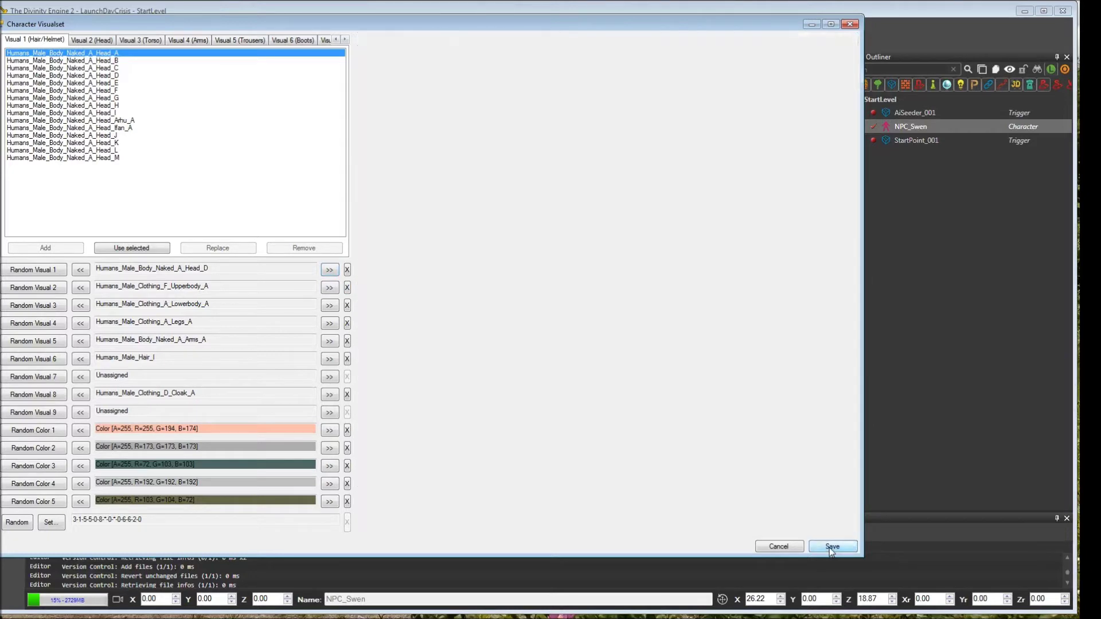
right_click_drag(595, 325, 588, 300)
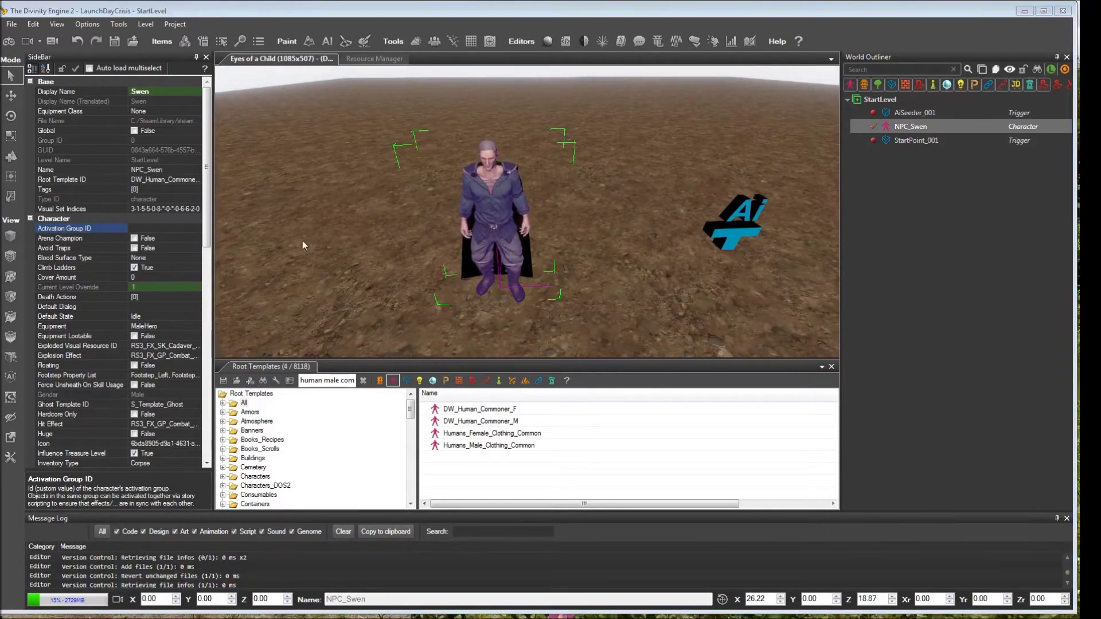
left_click(138, 190)
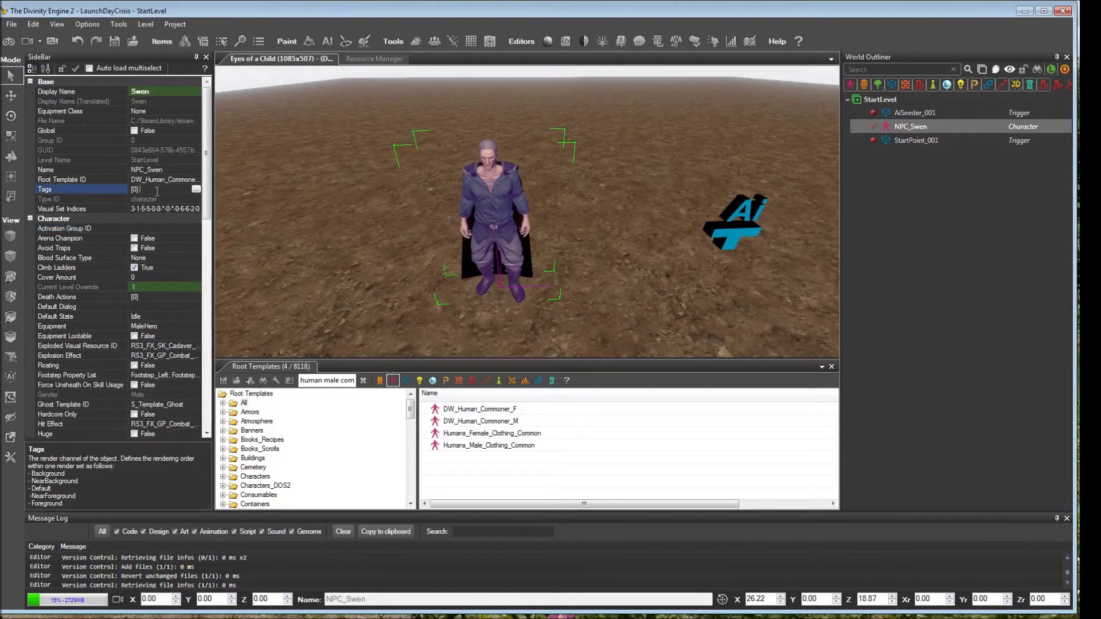
left_click(196, 189)
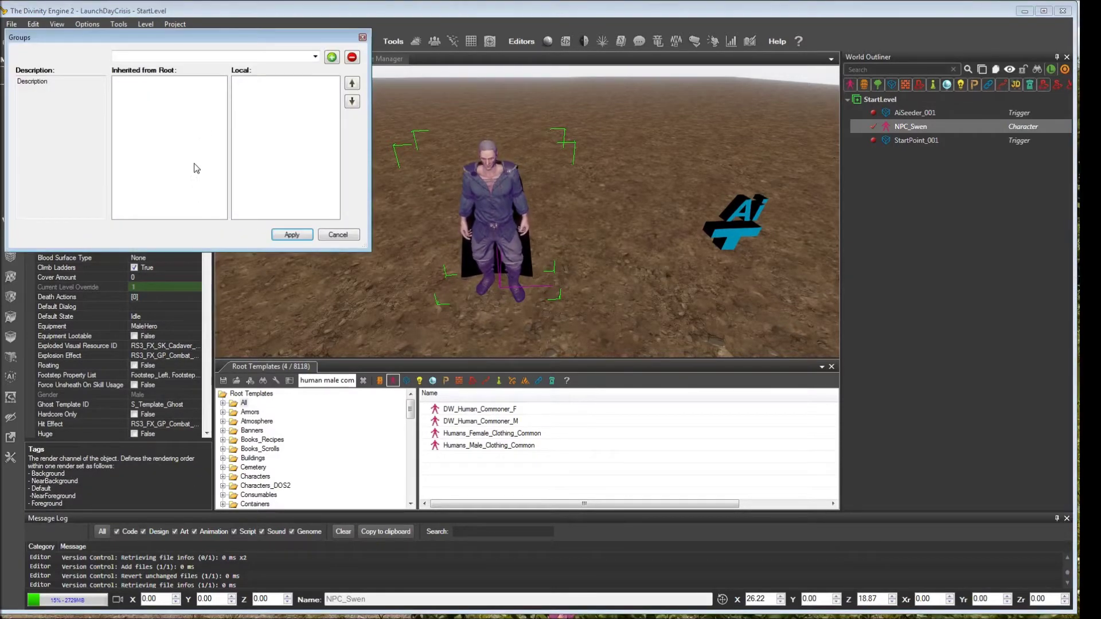
left_click(315, 58)
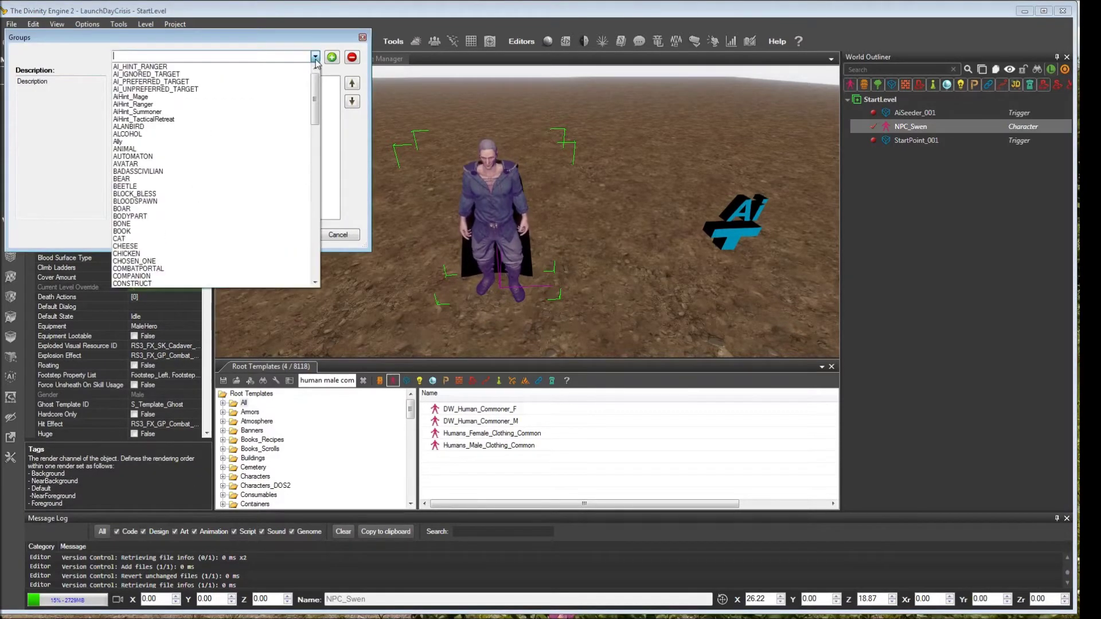
mouse_move(315, 99)
left_mouse_down()
mouse_move(319, 249)
mouse_move(314, 96)
mouse_move(322, 183)
mouse_move(322, 106)
left_mouse_up()
left_click(274, 102)
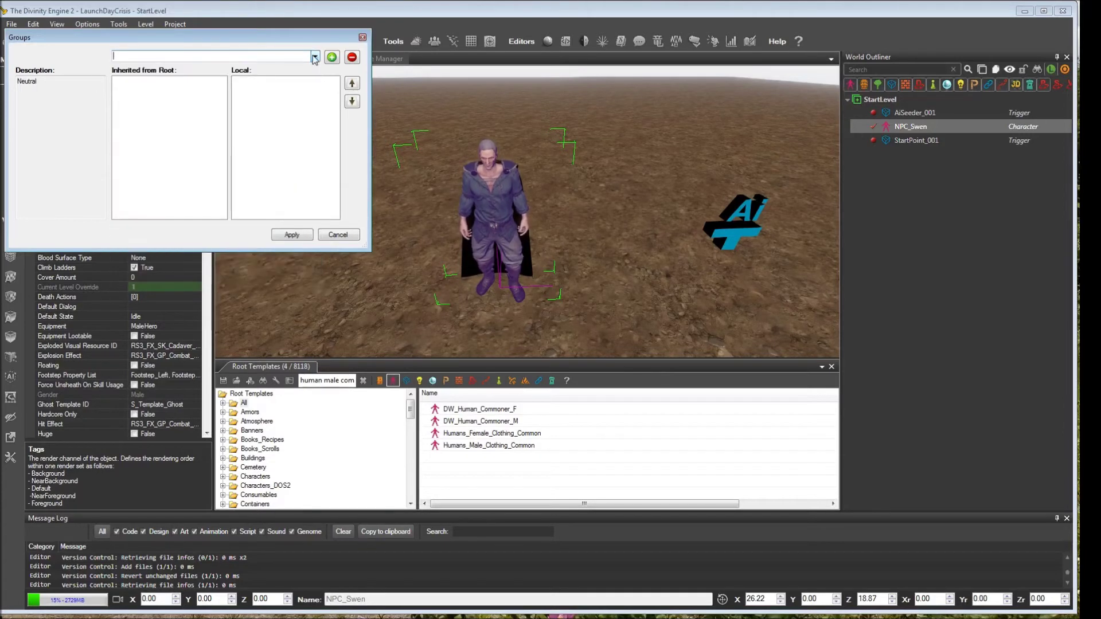
left_click(331, 234)
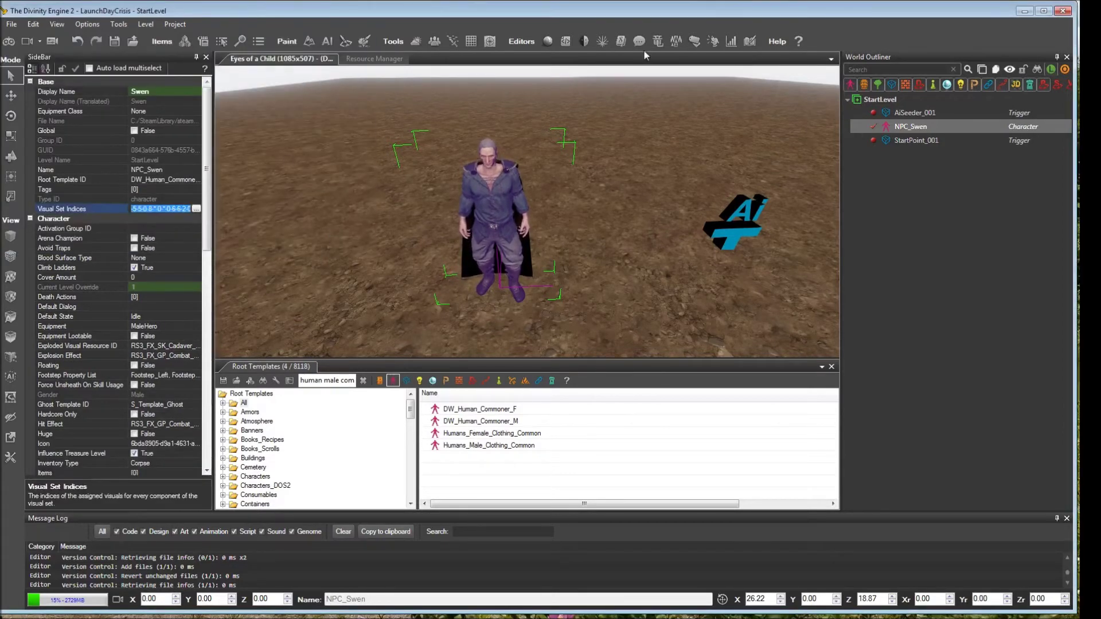
left_click(695, 41)
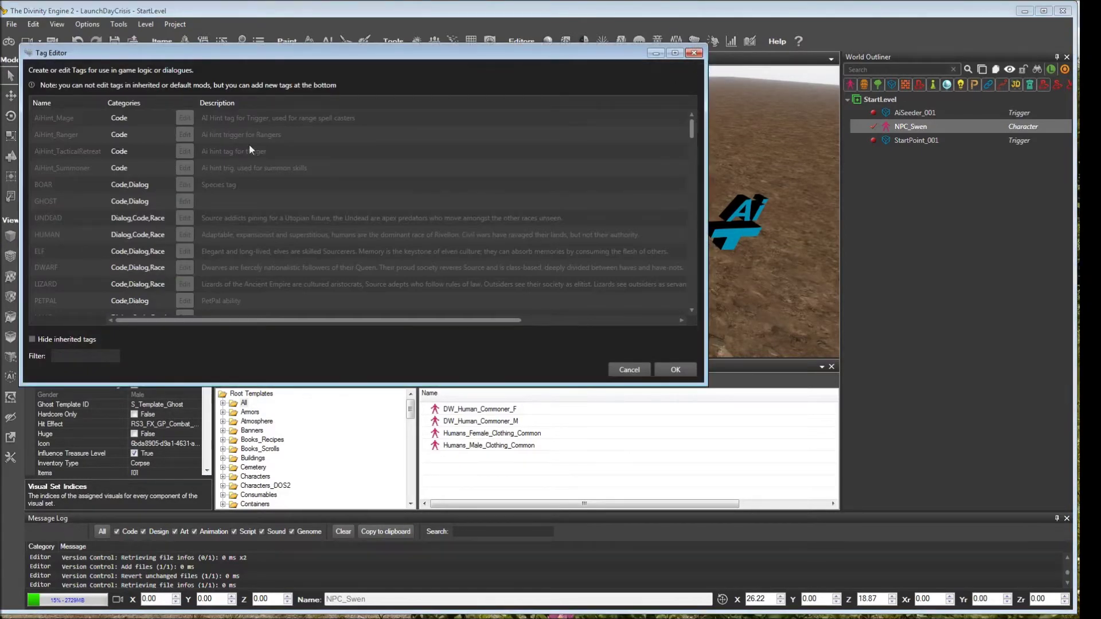
left_click(694, 53)
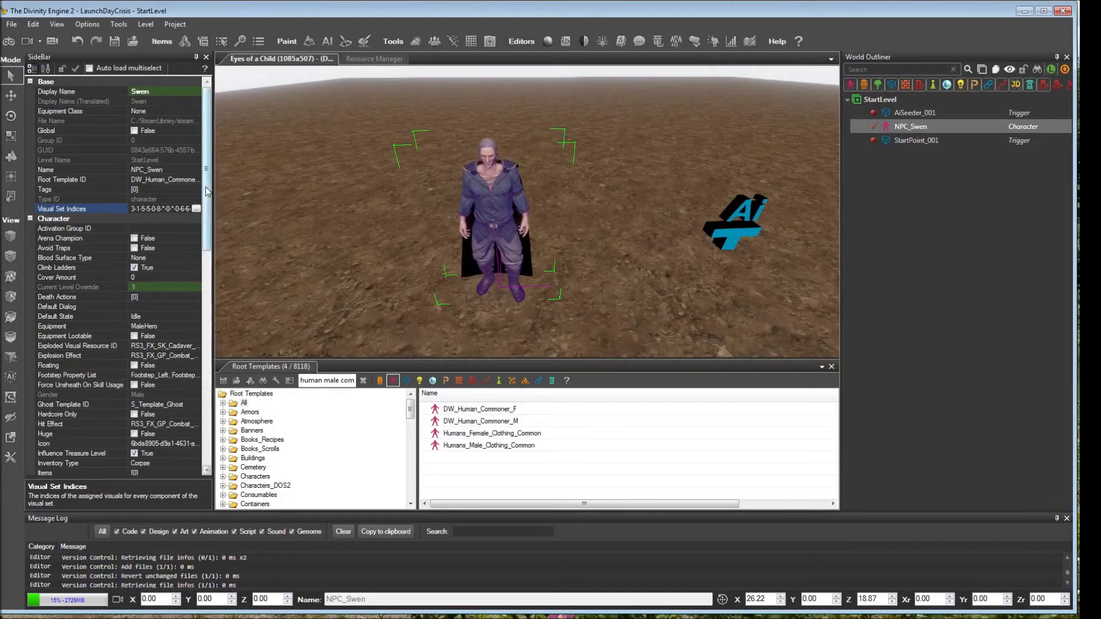
left_click_drag(208, 191, 210, 262)
left_click(117, 308)
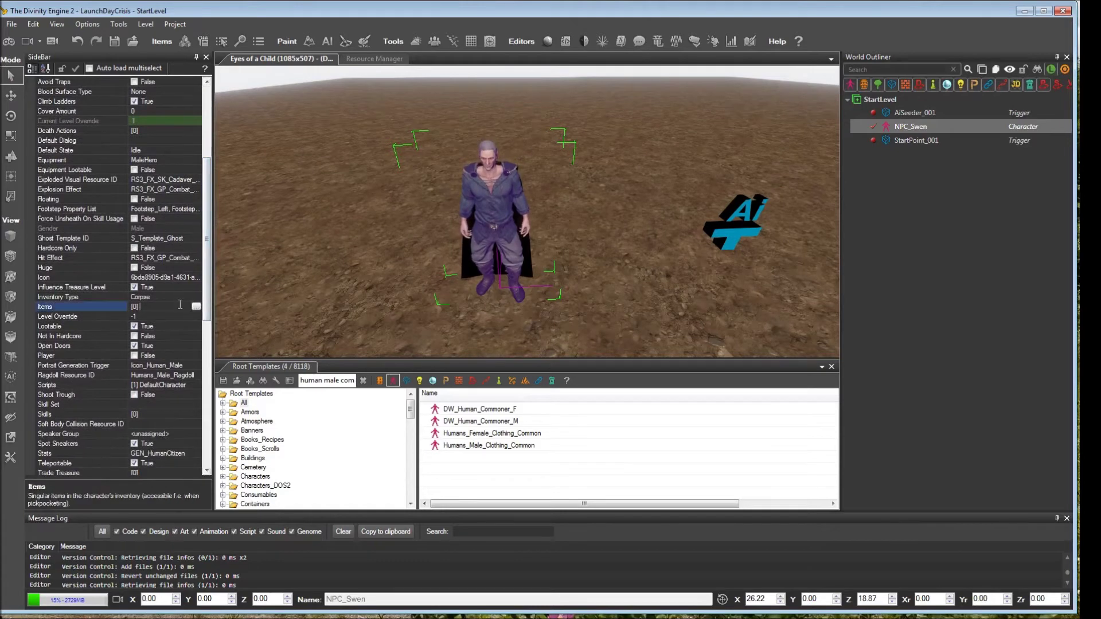
left_click(196, 307)
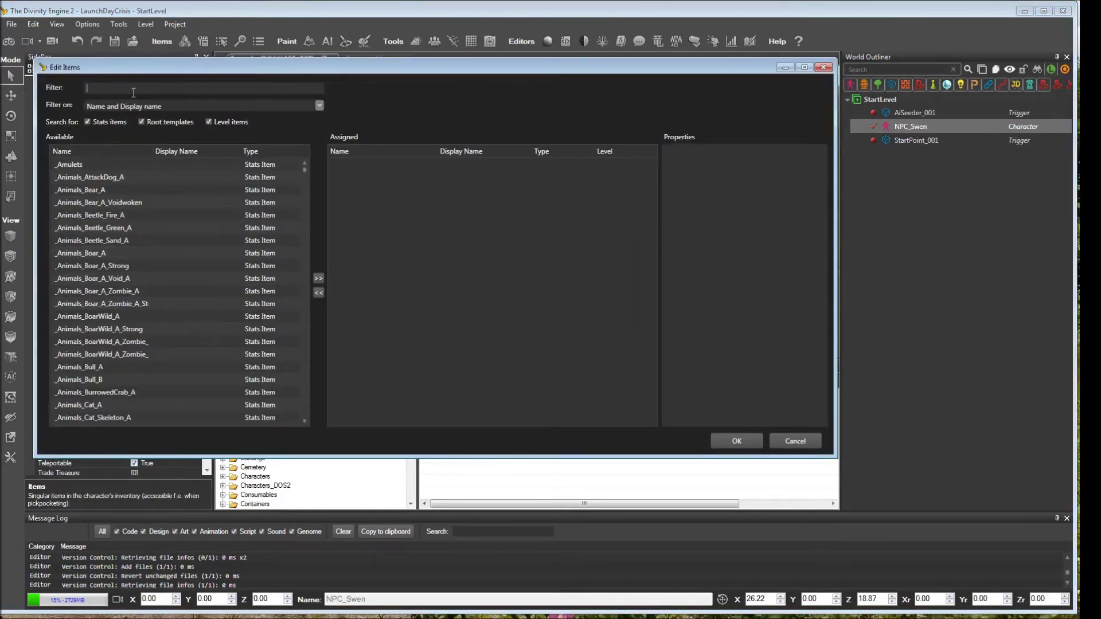
type("sword")
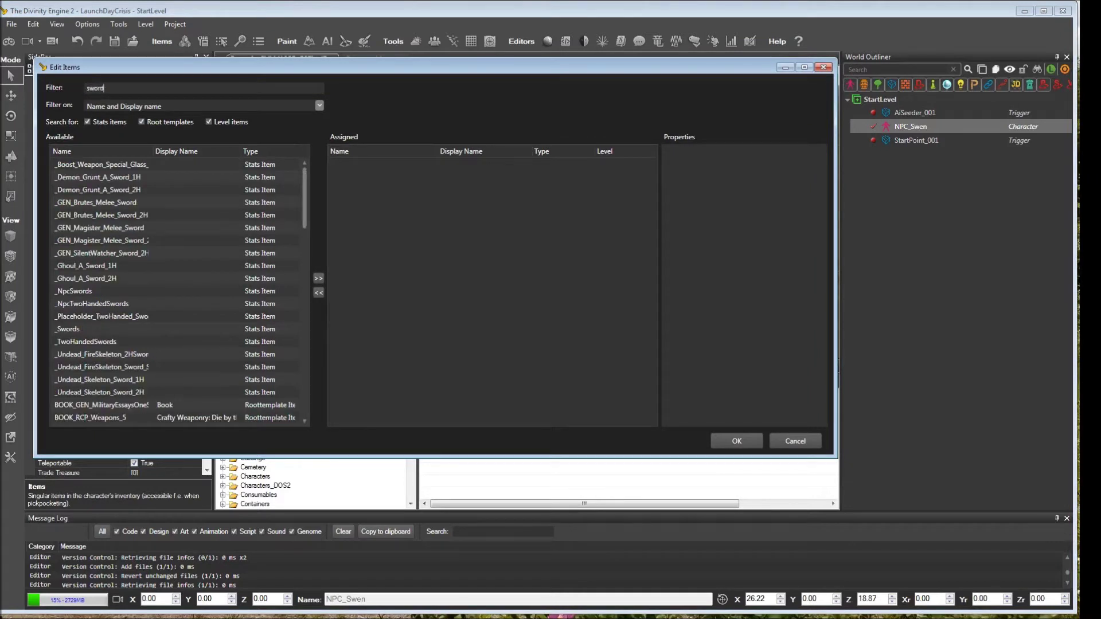
left_click(158, 292)
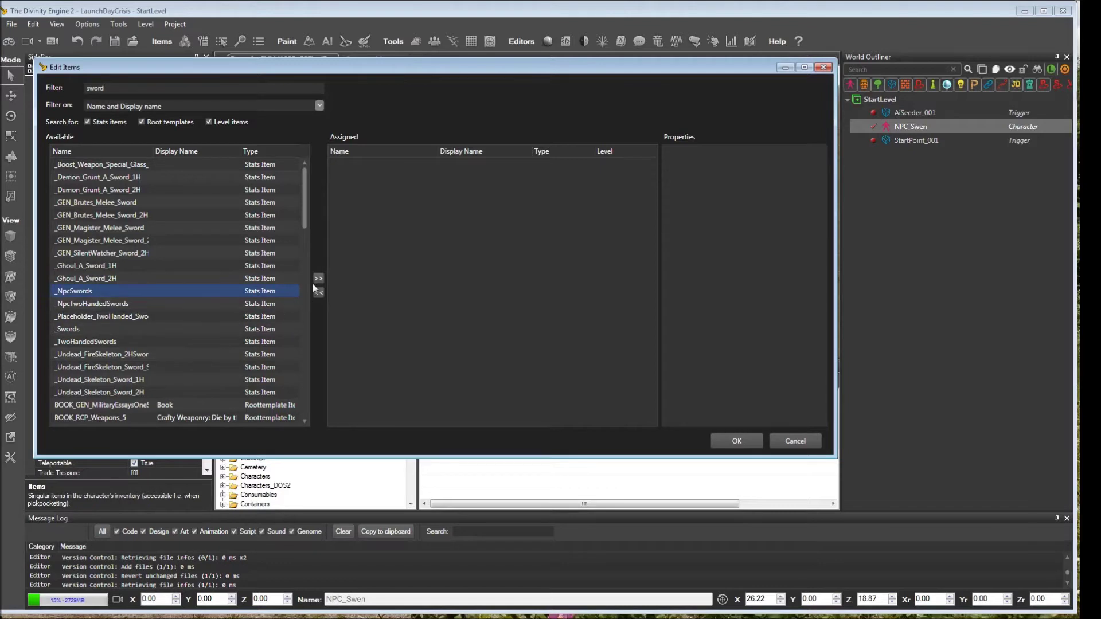
left_click(88, 122)
left_click(142, 124)
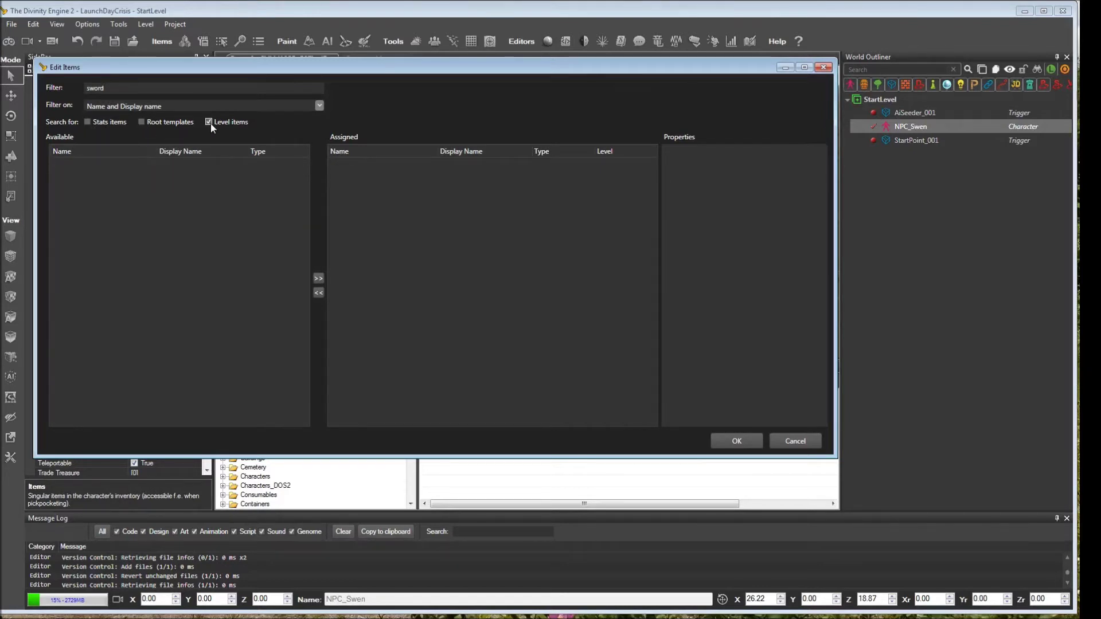
left_click(209, 121)
left_click(142, 122)
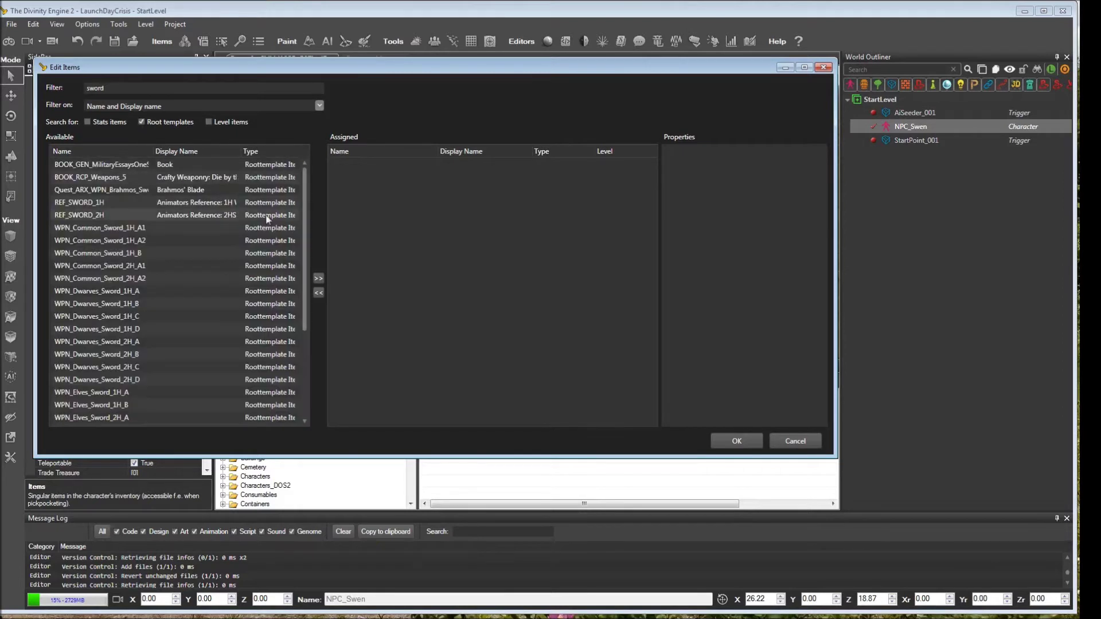
scroll(293, 278, "down", 3)
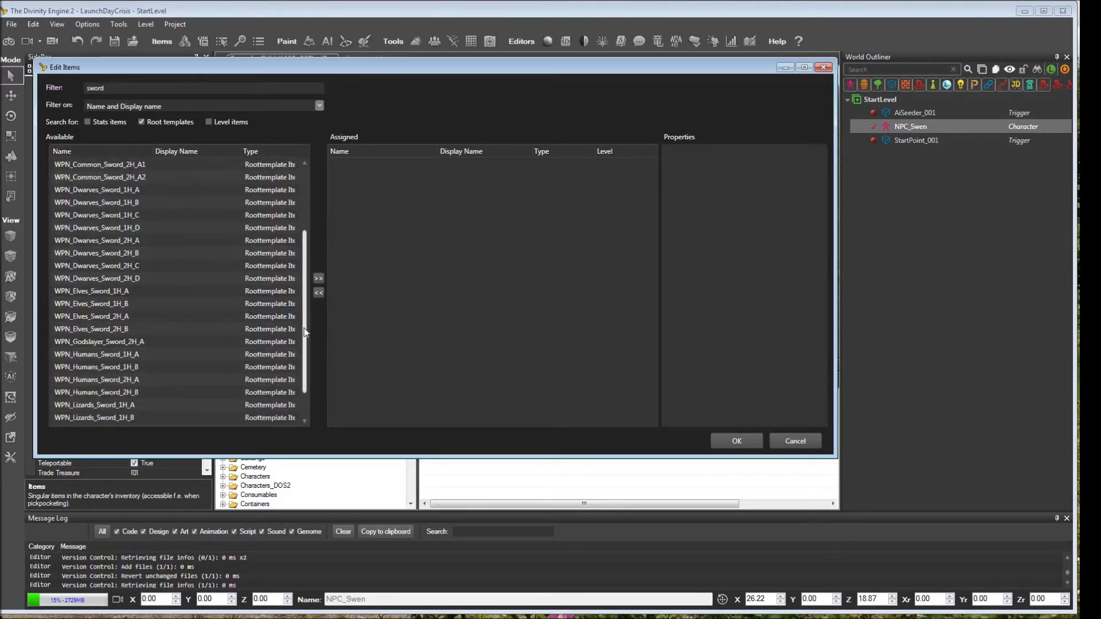
scroll(295, 320, "down", 1)
left_click(281, 341)
double_click(280, 316)
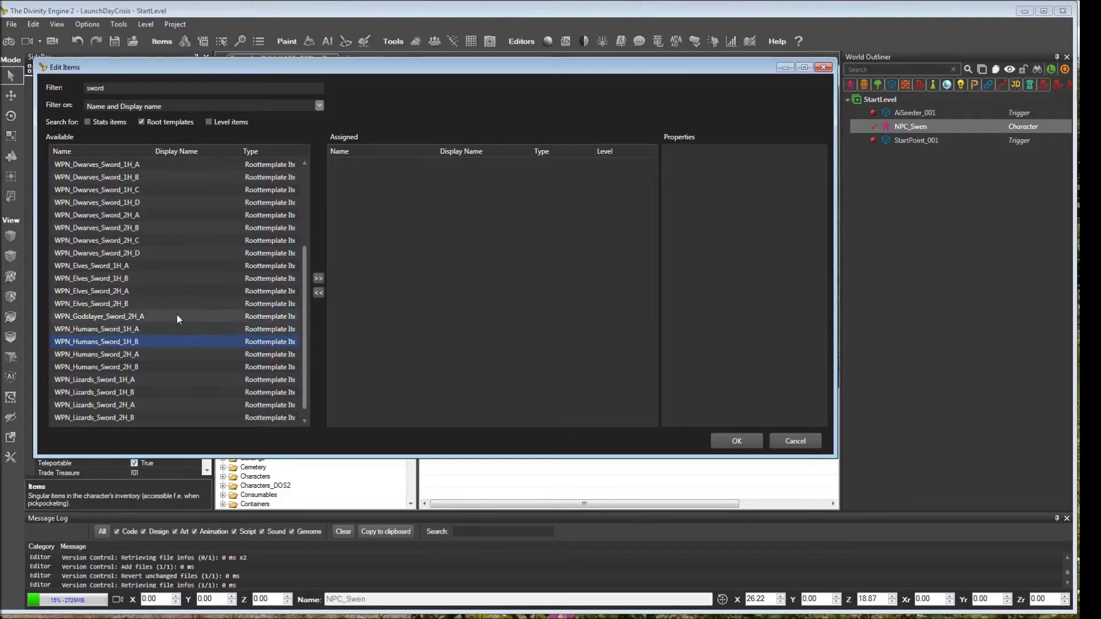
left_click(393, 165)
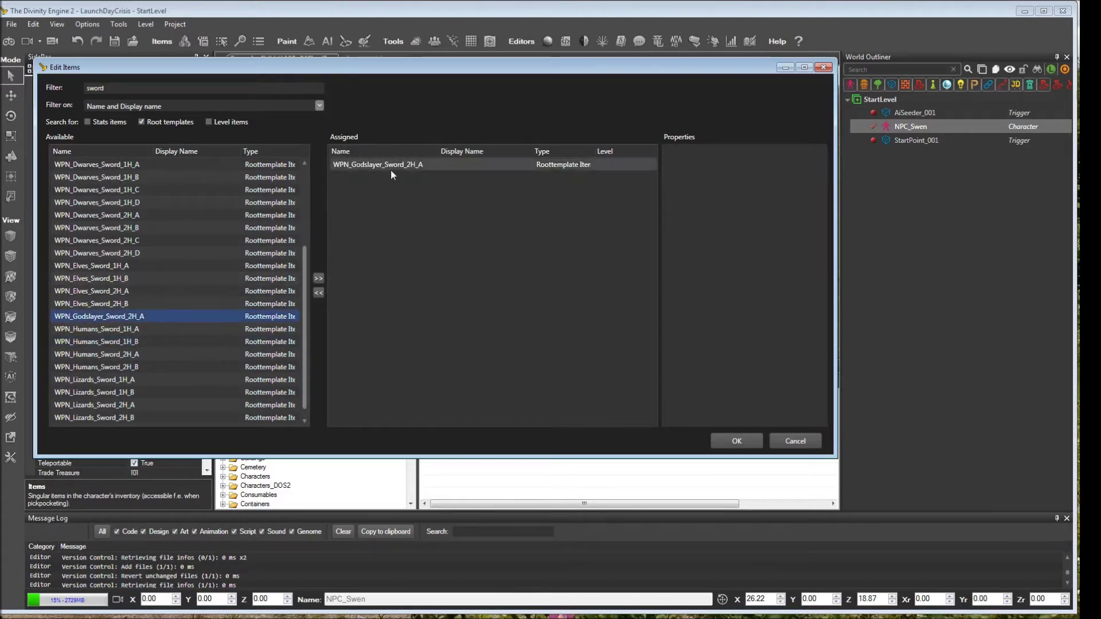
left_click(319, 293)
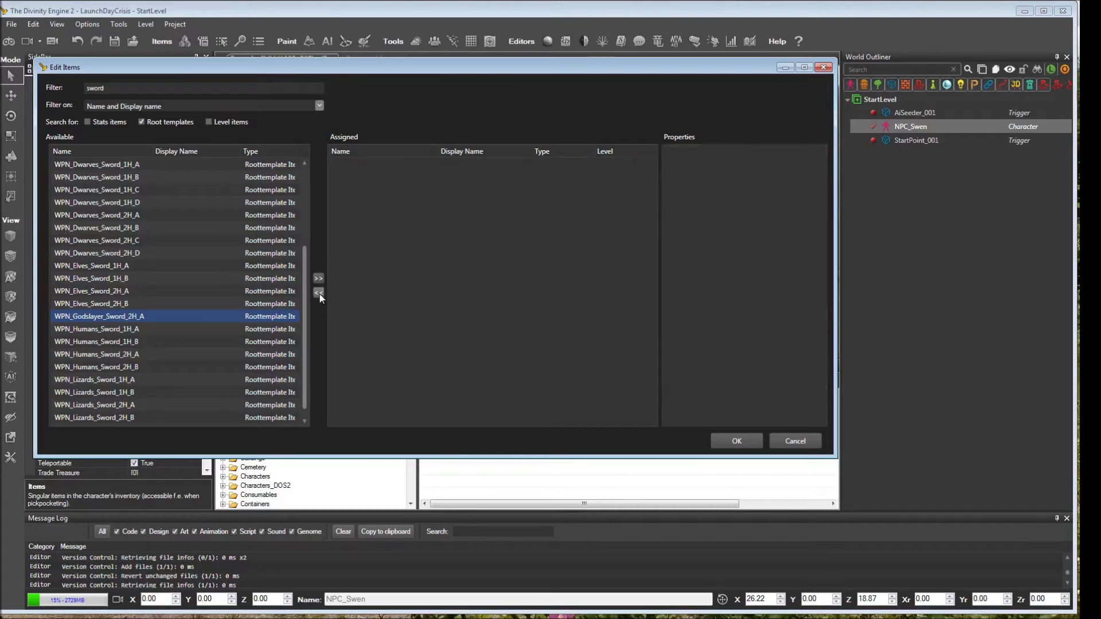
left_click(809, 446)
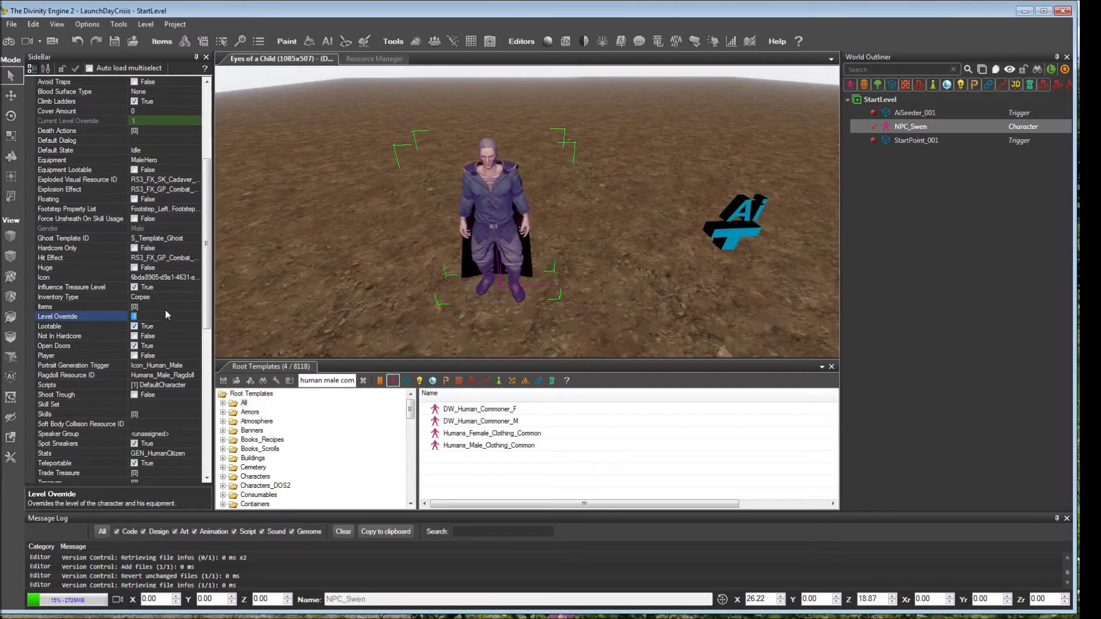
left_click_drag(210, 278, 154, 335)
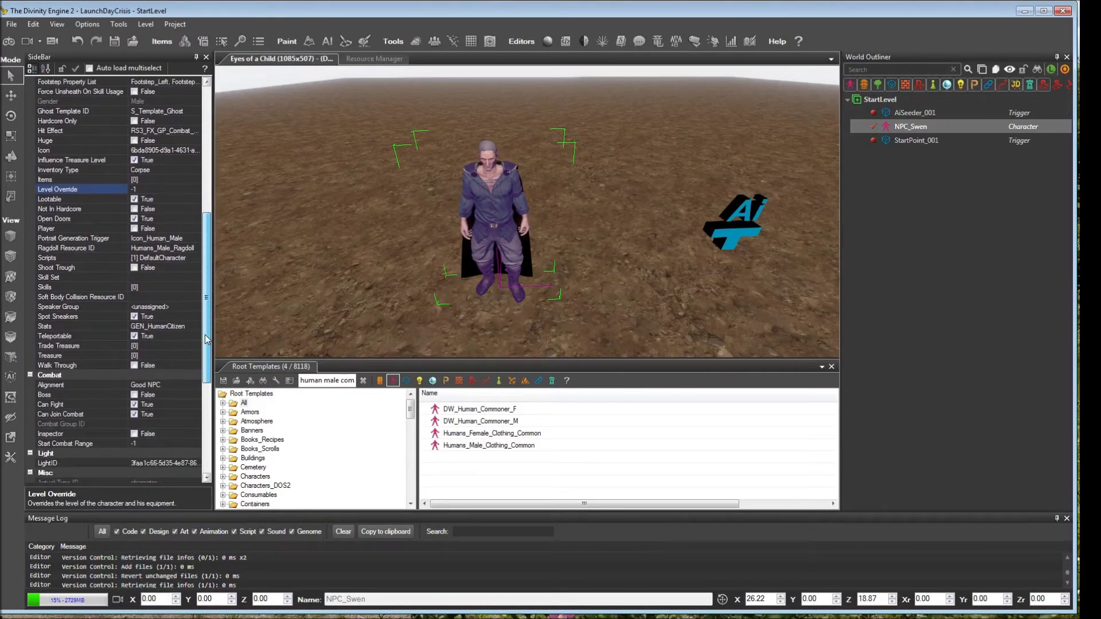
left_click(163, 286)
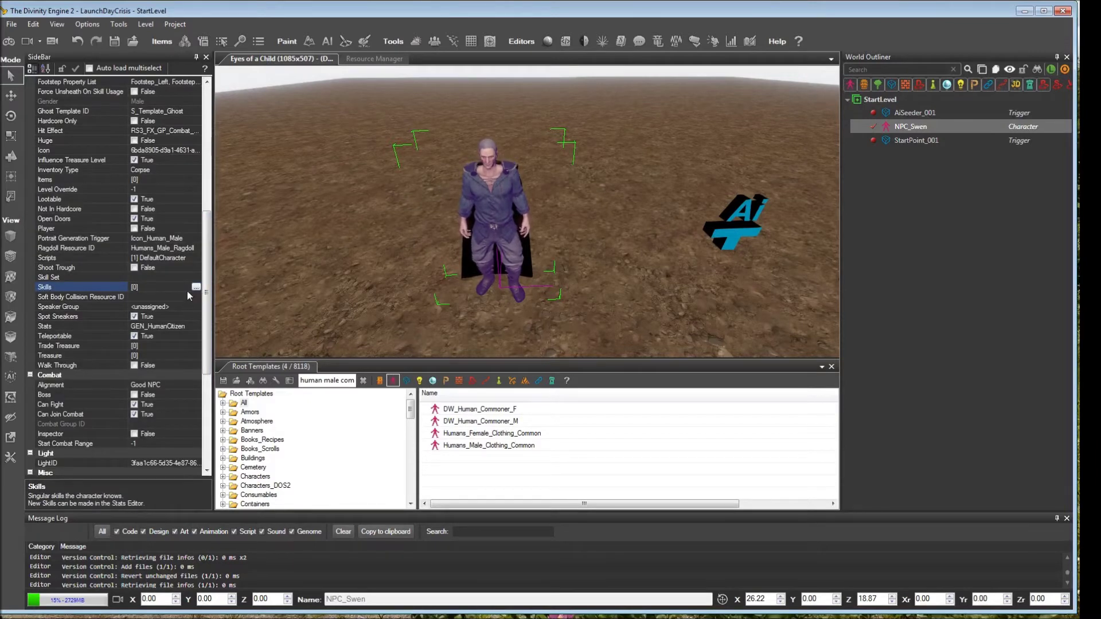
left_click(185, 258)
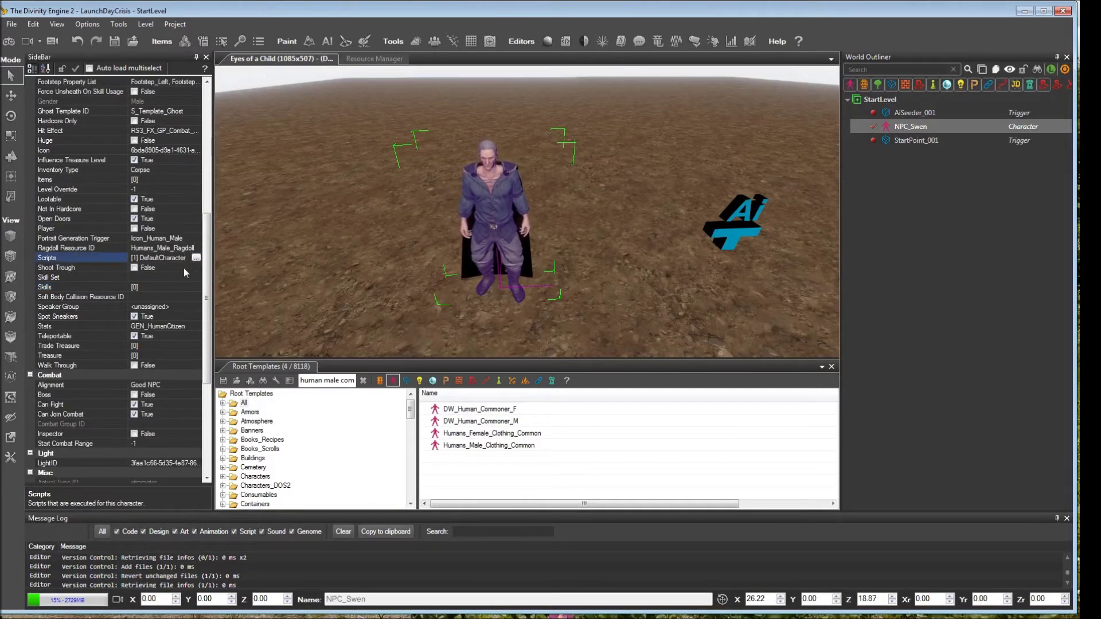
Open Edit Scripts and review the DefaultCharacter script's global variables
left_click(196, 258)
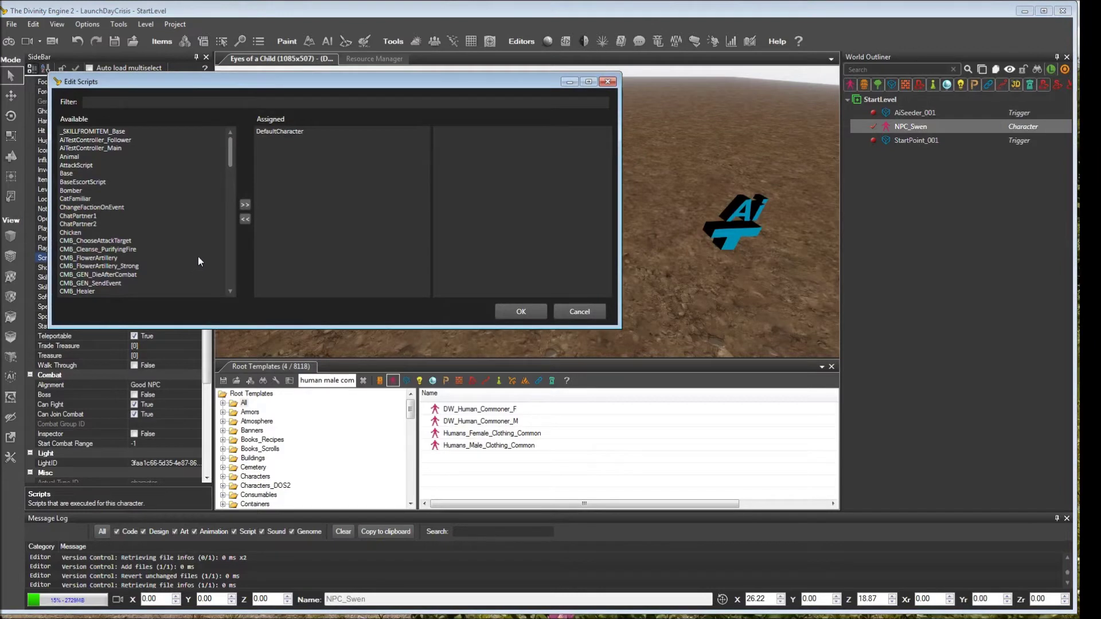
left_click(294, 133)
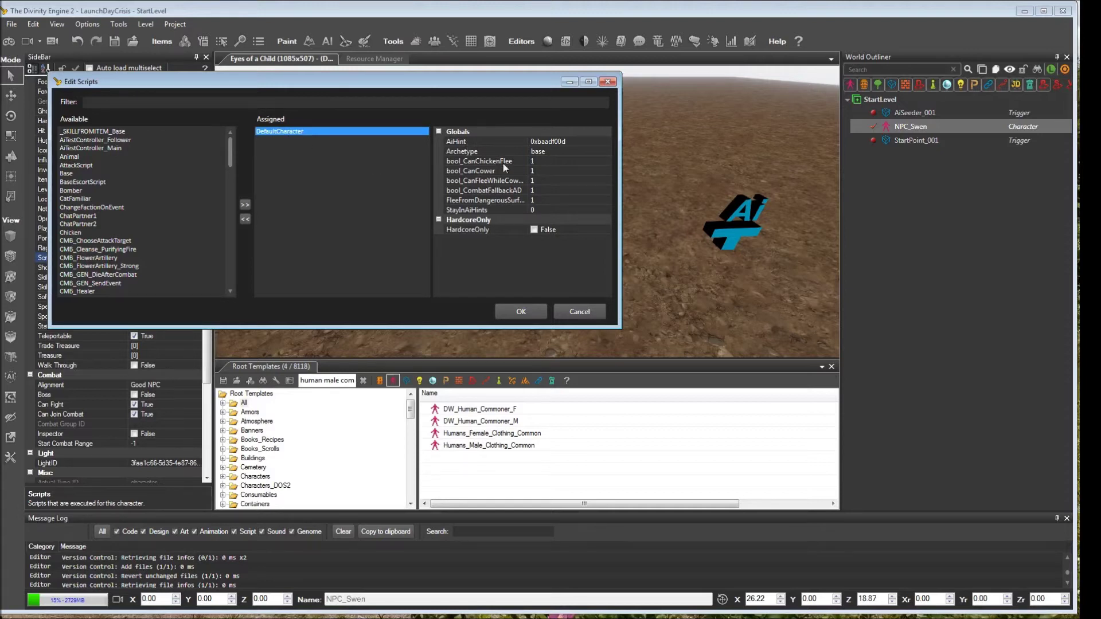
left_click_drag(482, 161, 492, 205)
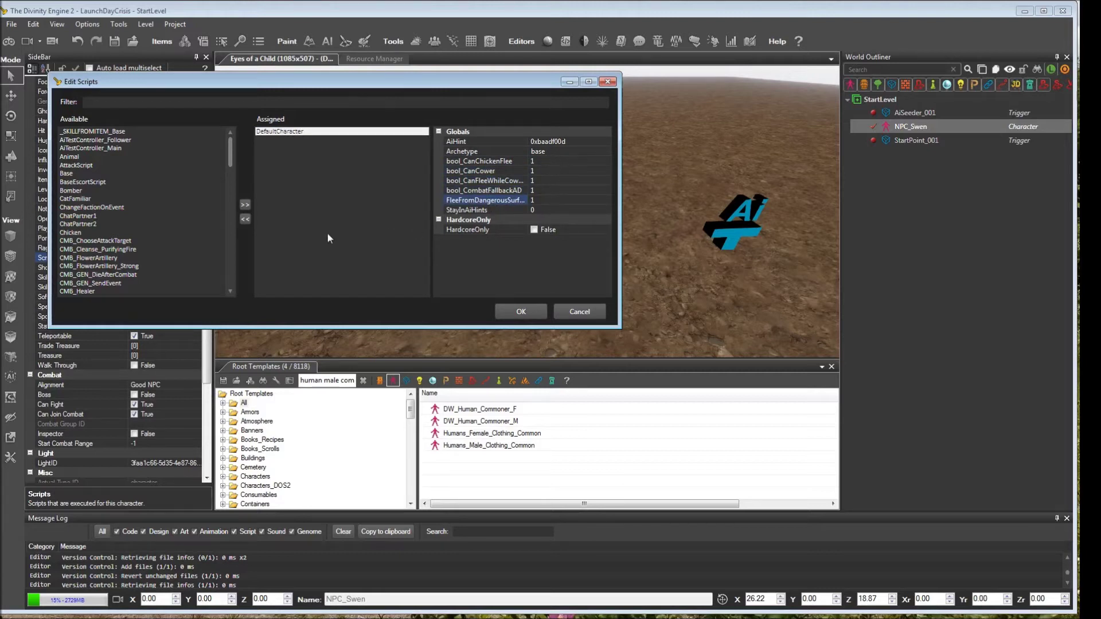
Filter scripts by 'crime', assign CRIME_HumanReactions and confirm with OK
left_click(117, 101)
type("crime")
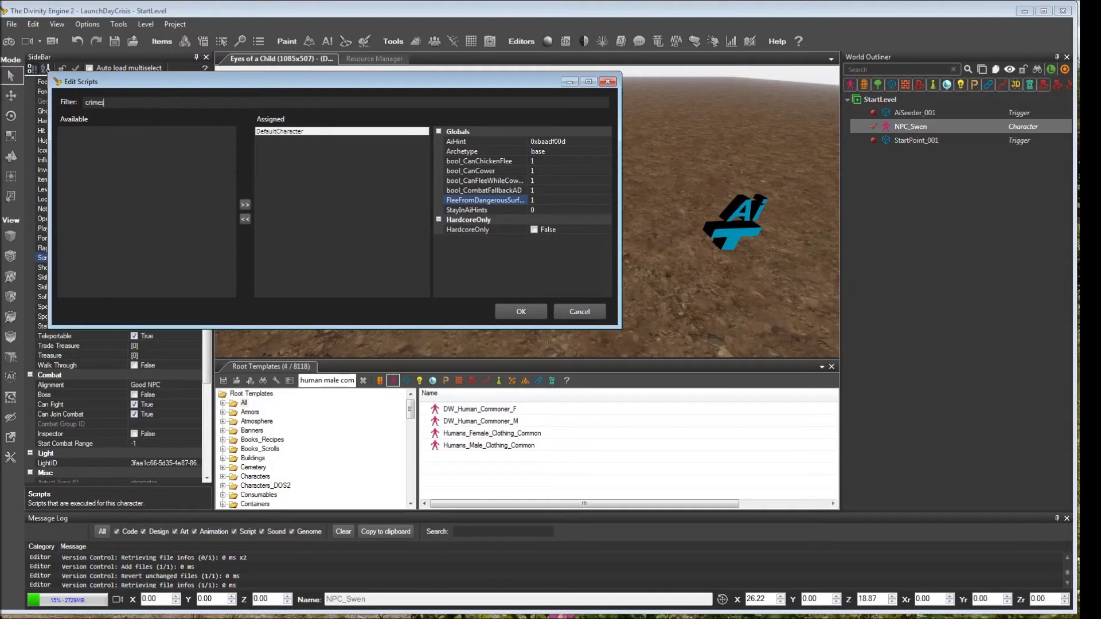
left_click(108, 134)
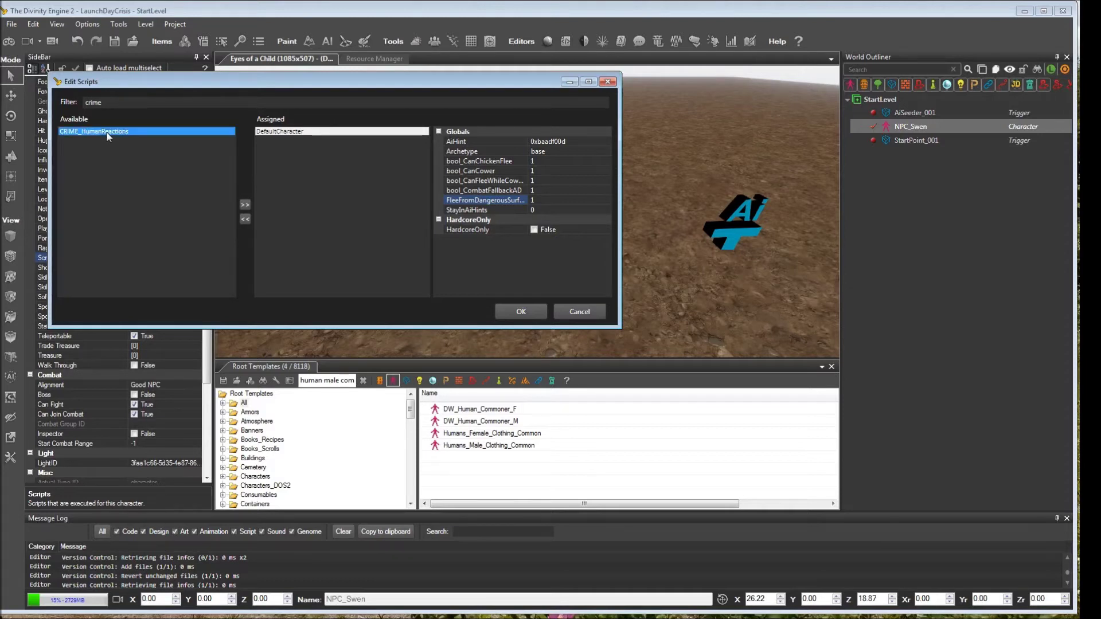
left_click(245, 204)
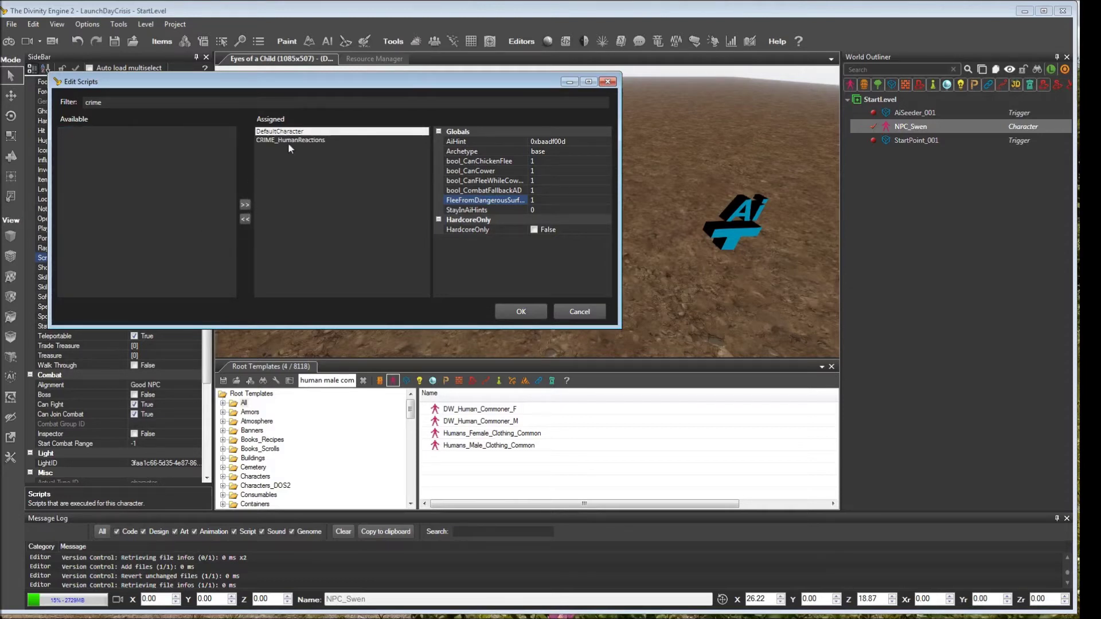
left_click(520, 312)
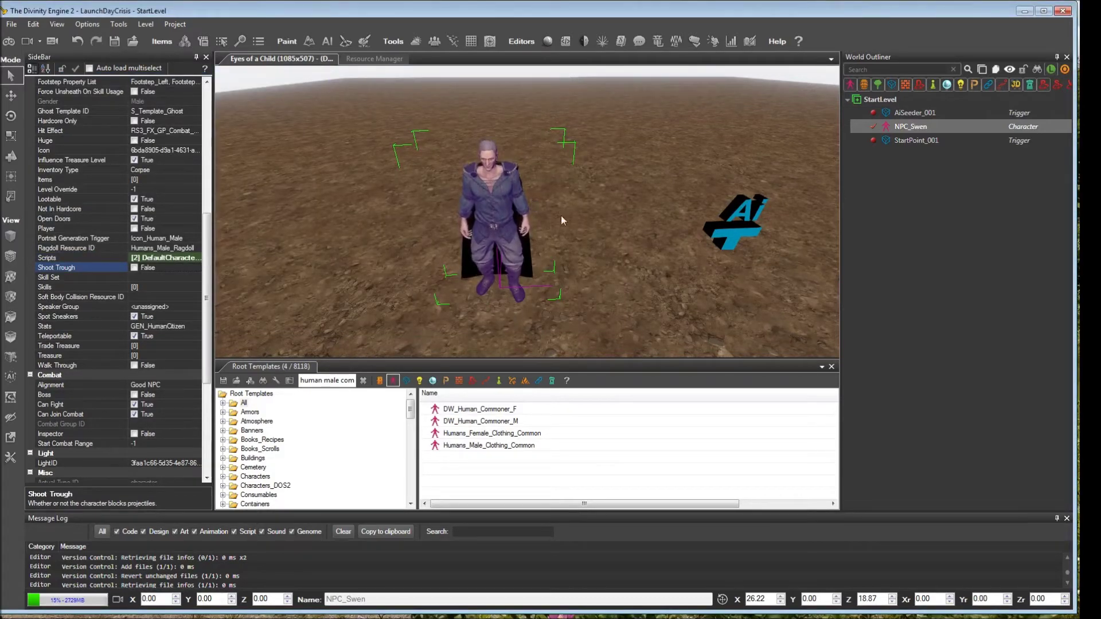
right_click_drag(600, 257, 600, 257)
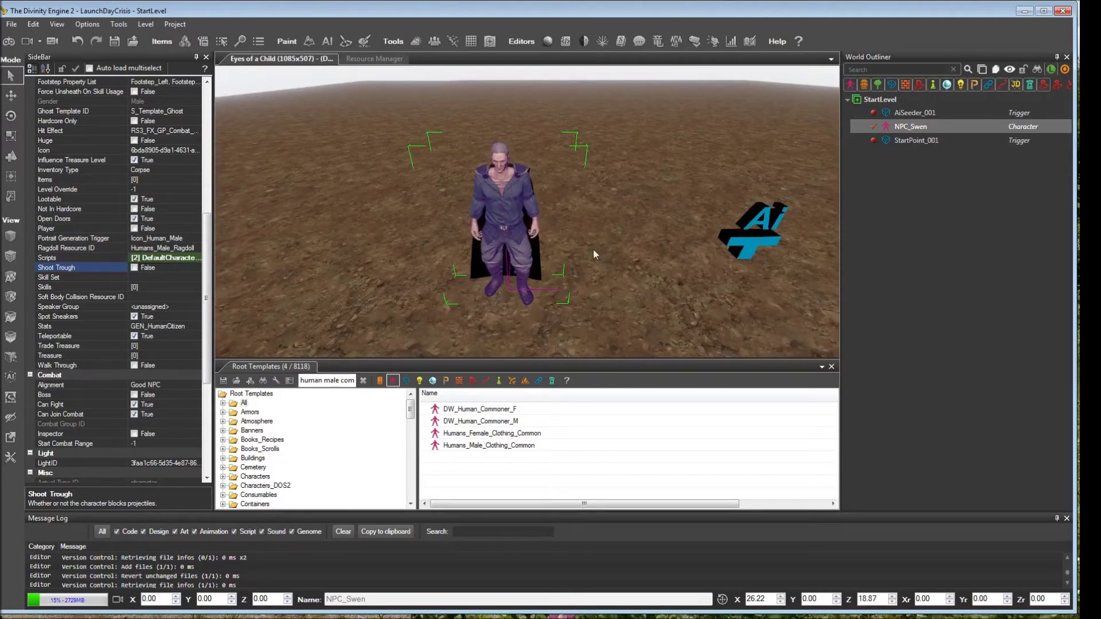
scroll(593, 248, "down", 4)
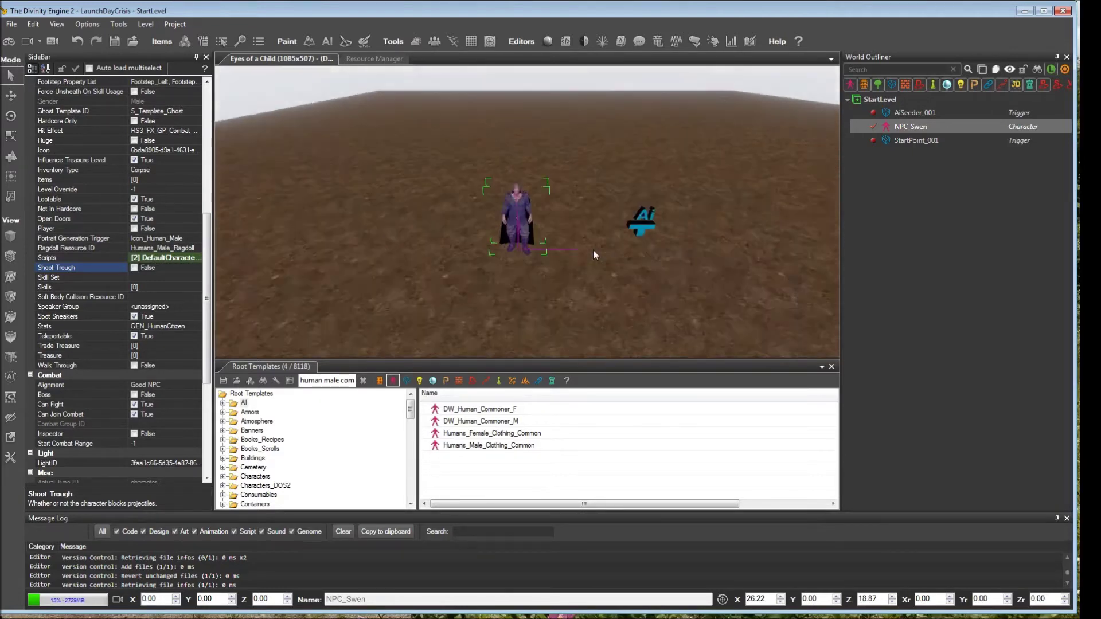
scroll(593, 253, "up", 2)
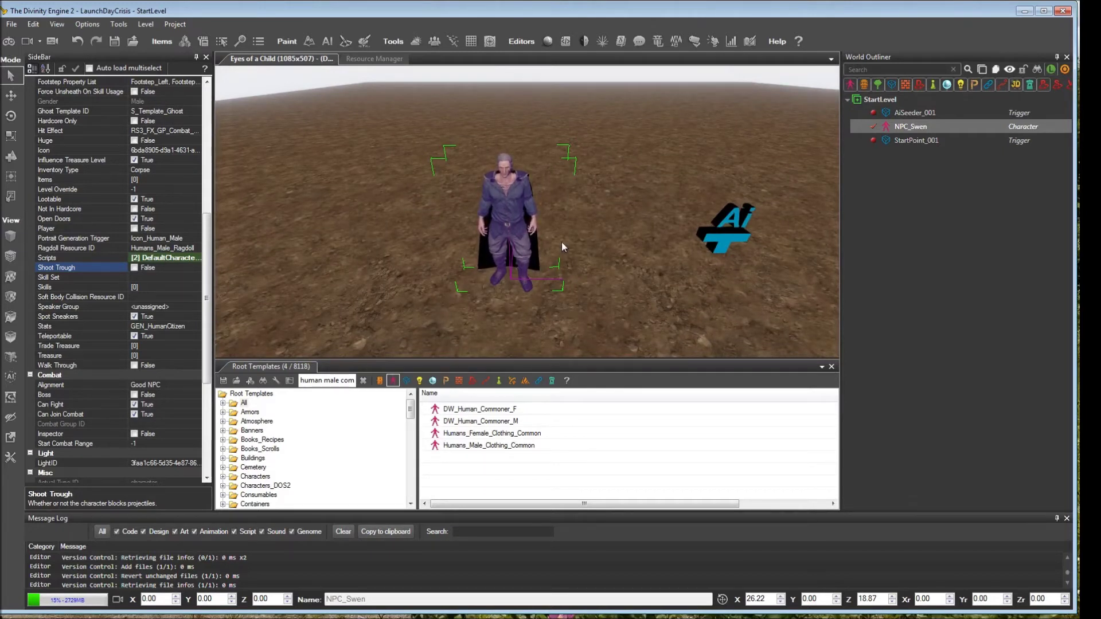
left_click(176, 258)
left_click(195, 260)
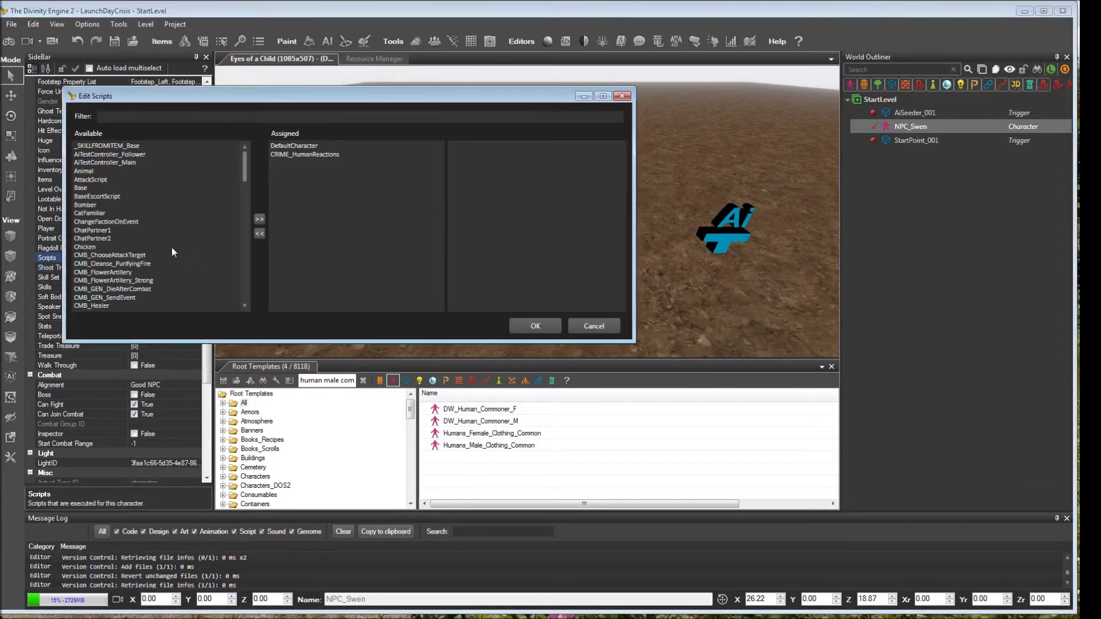
left_click_drag(245, 179, 246, 155)
left_click(580, 327)
key("a")
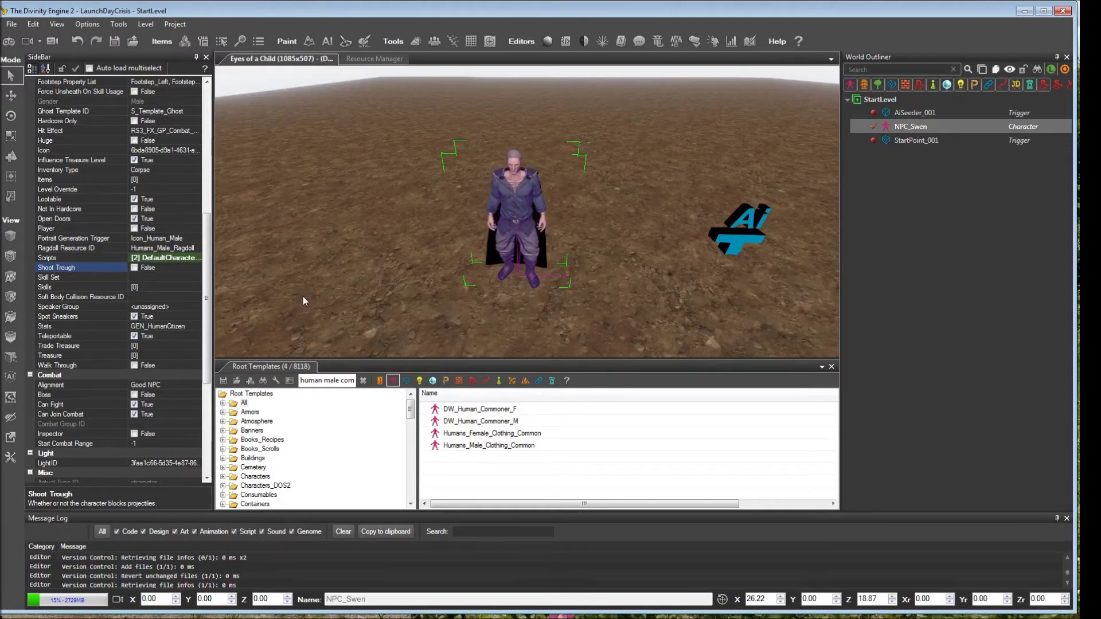
left_click(180, 287)
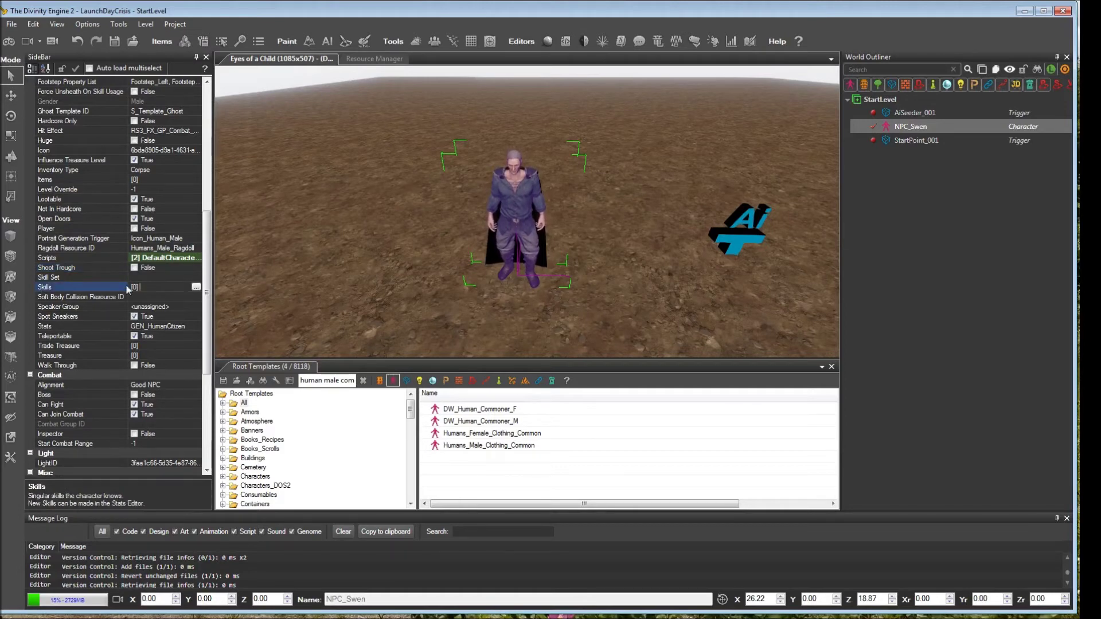
left_click(196, 287)
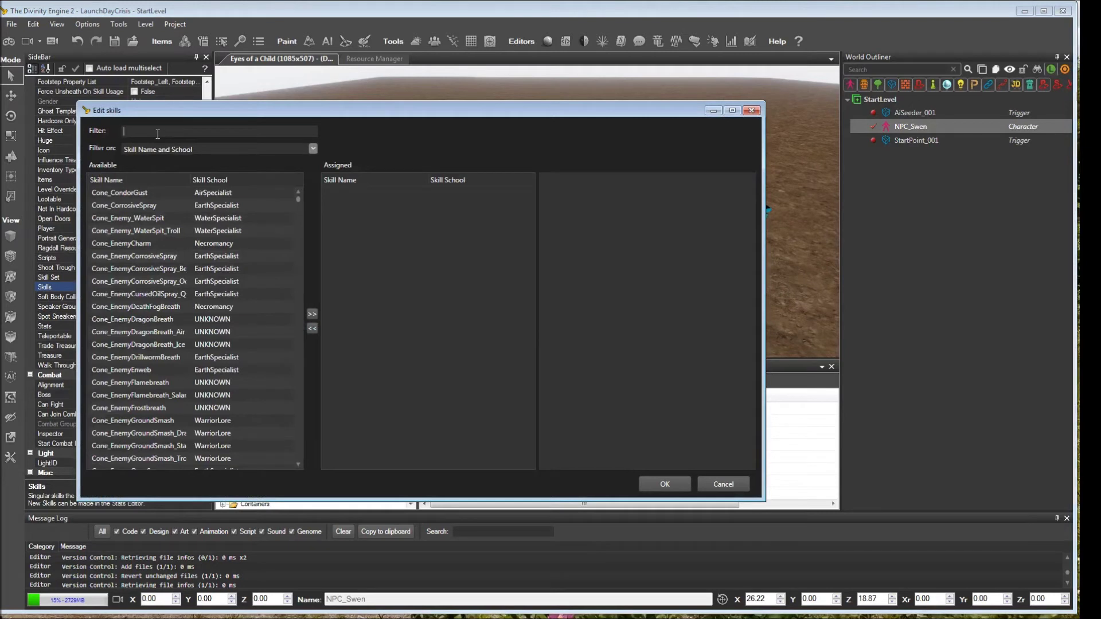
type("fireball")
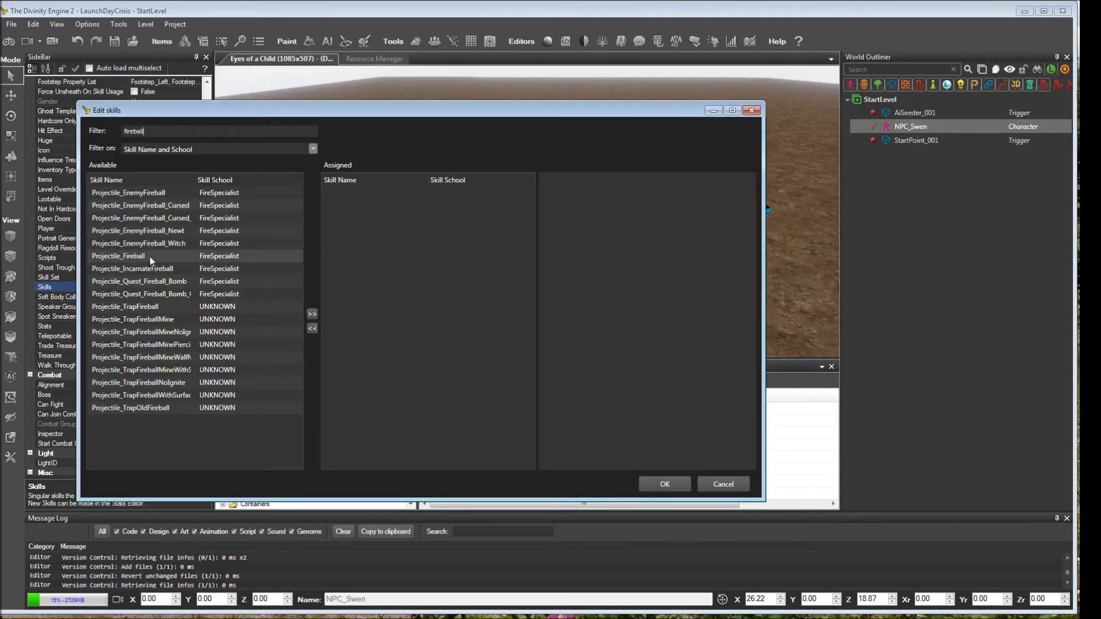
left_click(717, 488)
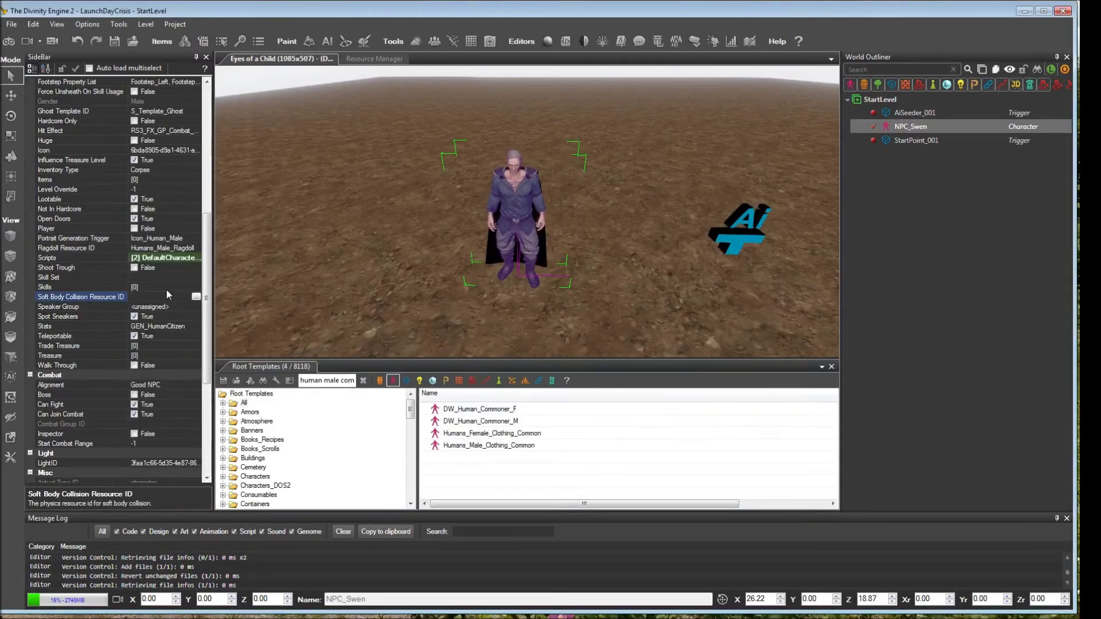
Scroll to the Stats property and open and close its dropdown list
scroll(209, 334, "down", 3)
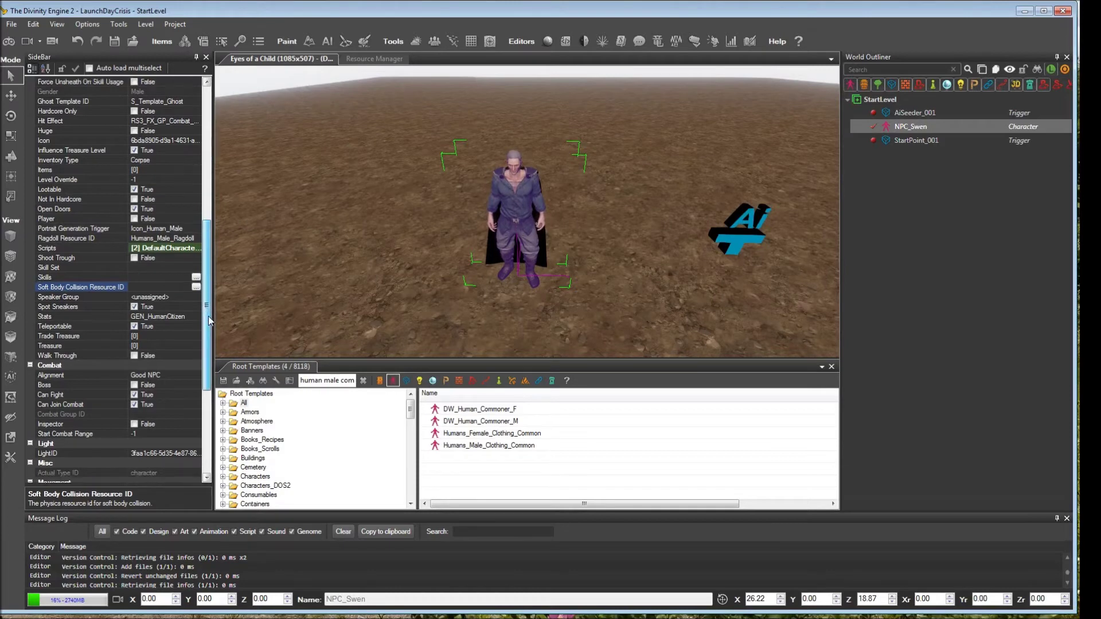
left_click_drag(211, 352, 214, 367)
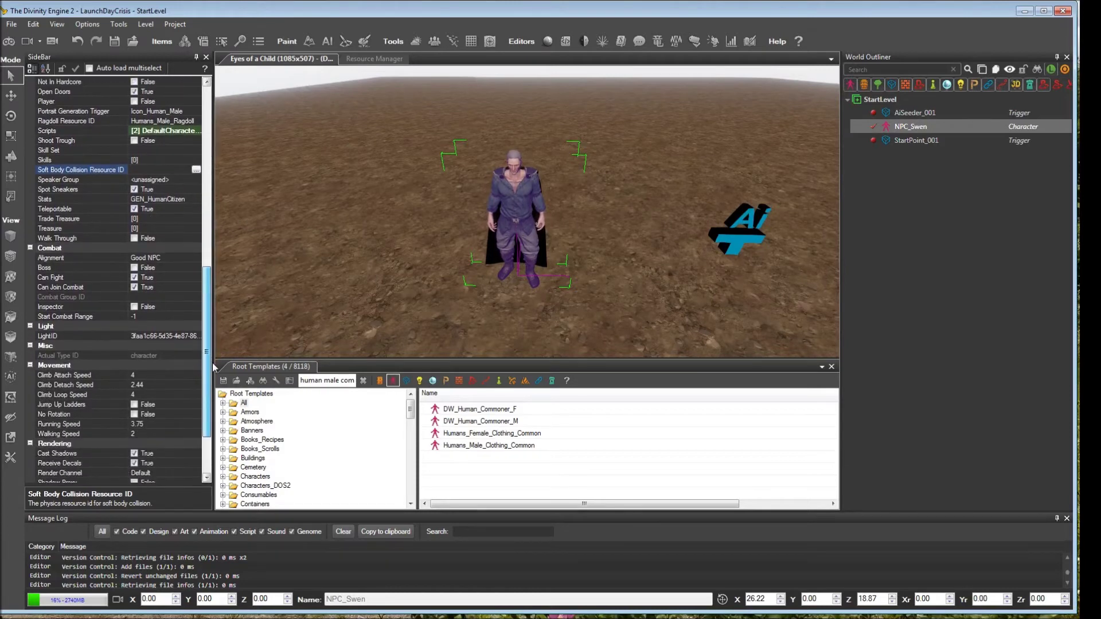
scroll(209, 367, "down", 1)
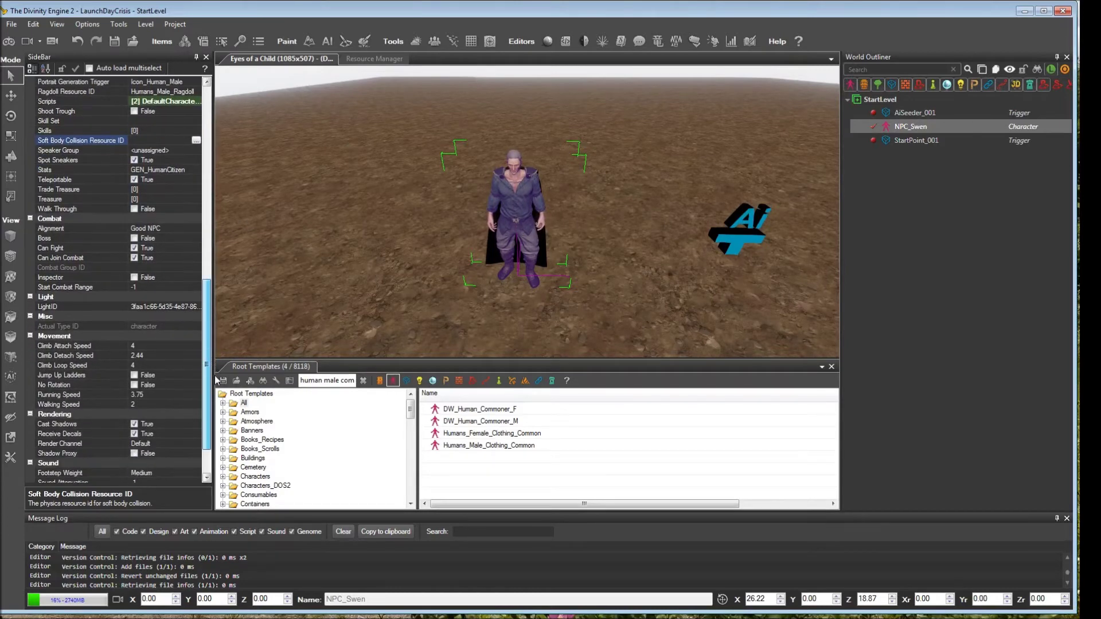
left_click(183, 171)
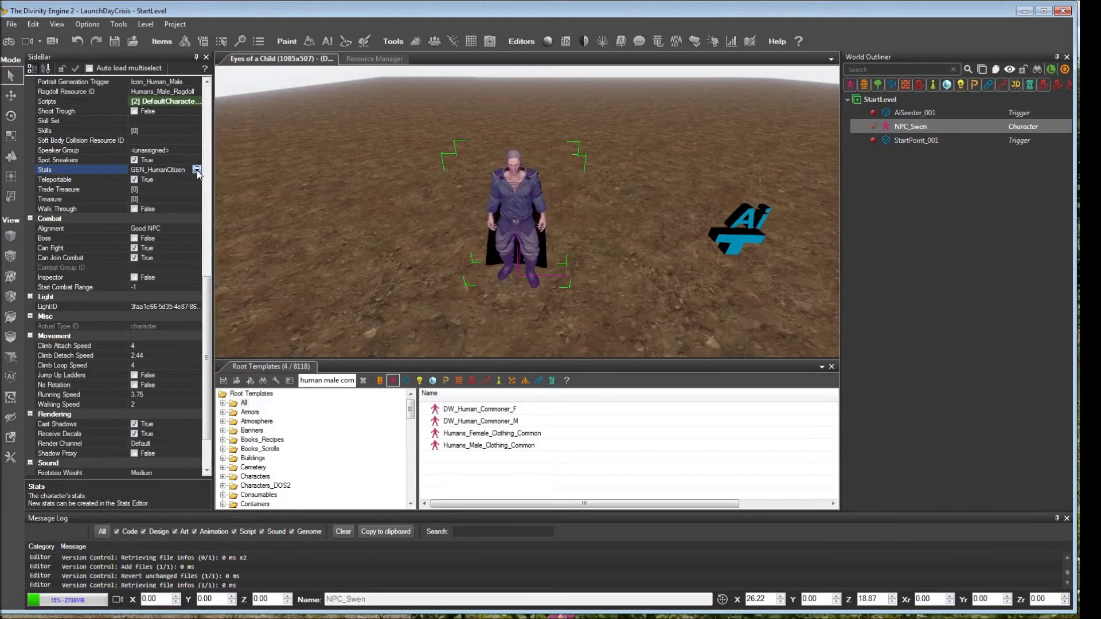
left_click(196, 170)
left_click(197, 170)
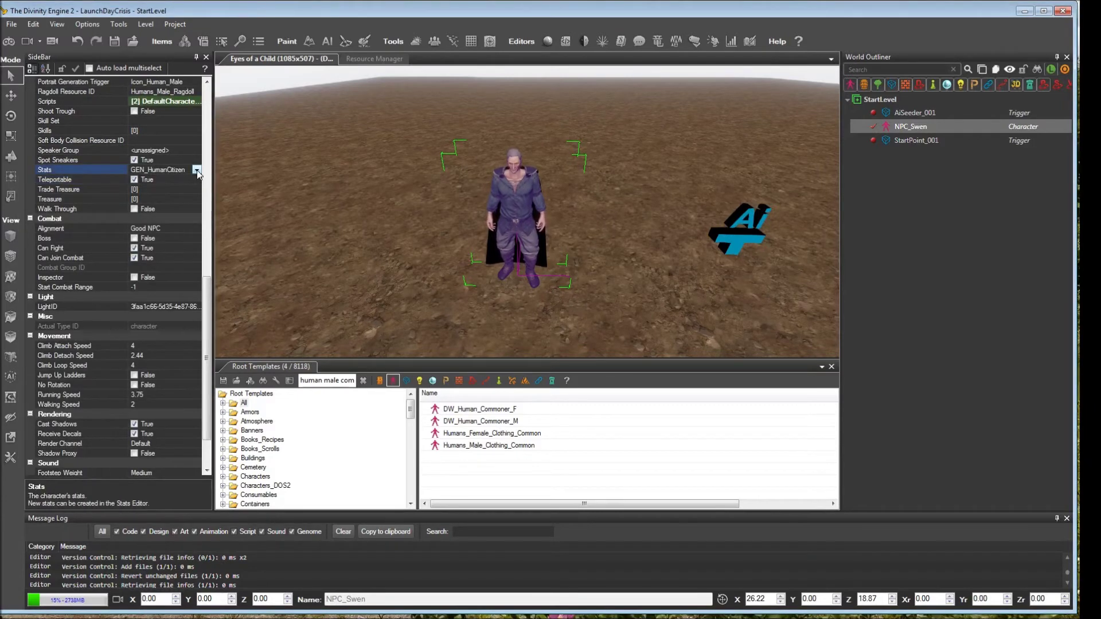
left_click(197, 170)
mouse_move(195, 219)
left_mouse_down()
mouse_move(195, 456)
mouse_move(190, 222)
left_mouse_up()
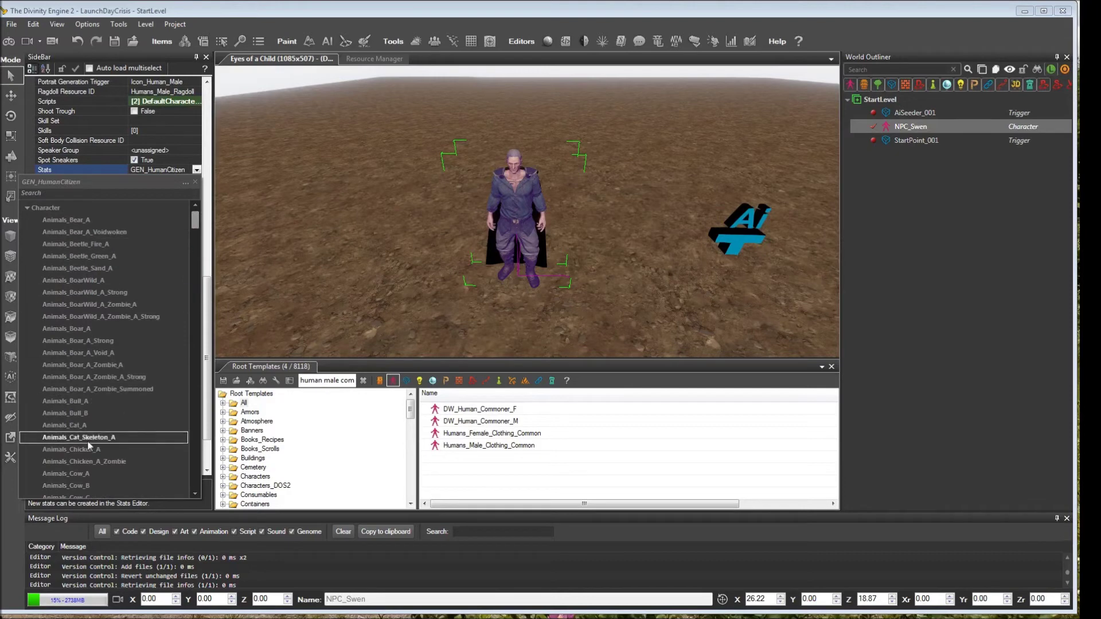
left_click(194, 183)
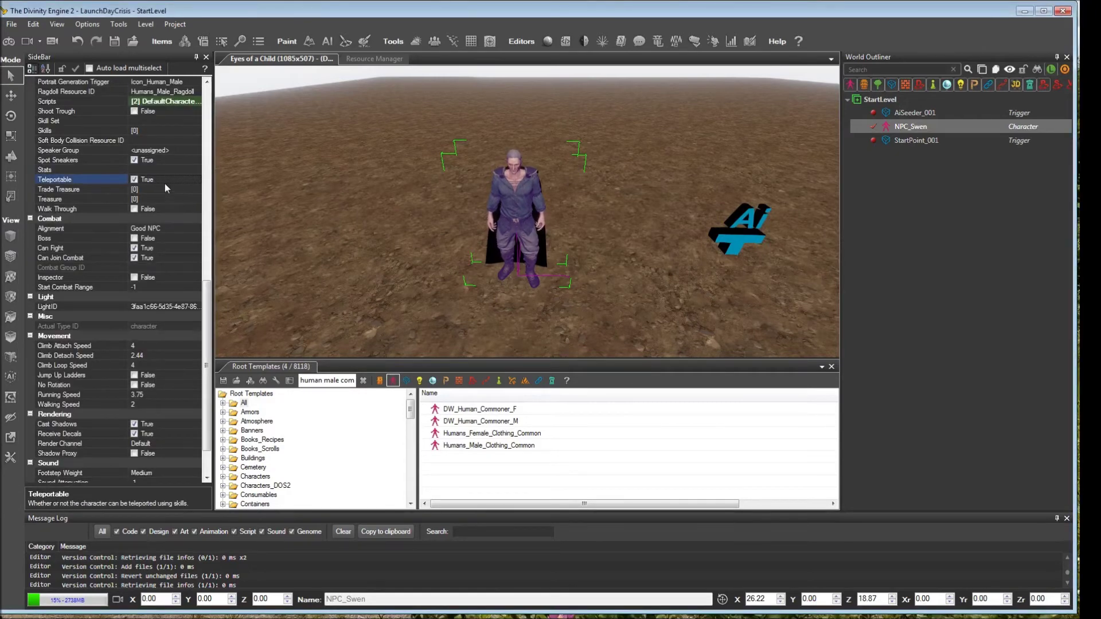
Filter the Stats list with 'gen hum' and choose GEN_HumanCitizen
left_click(163, 170)
left_click(196, 170)
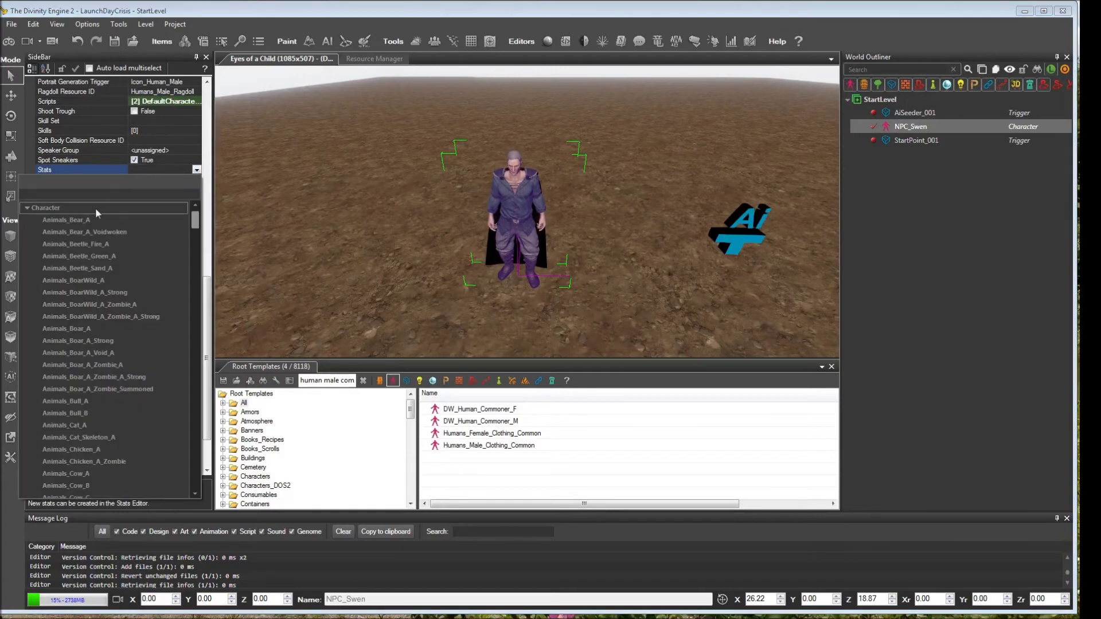
type("gen")
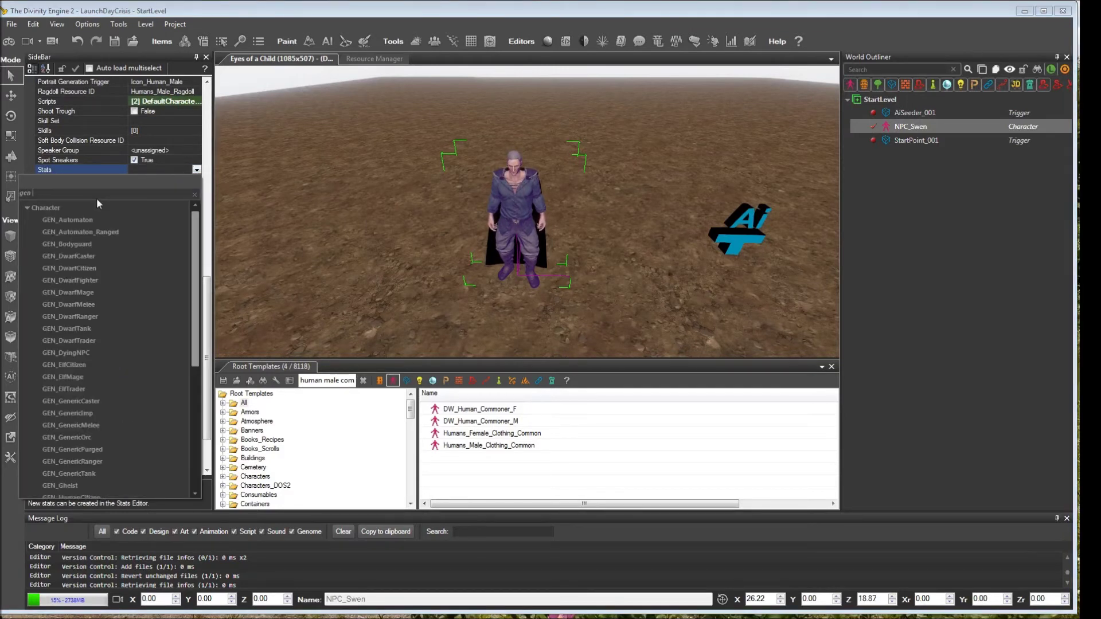
type(" hum")
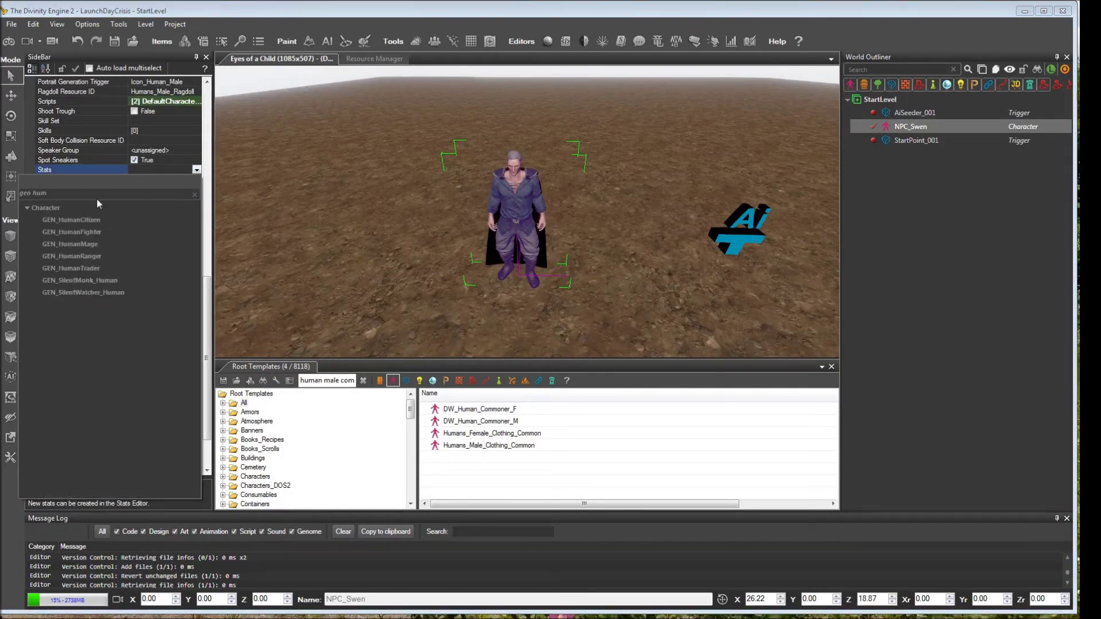
left_click(79, 220)
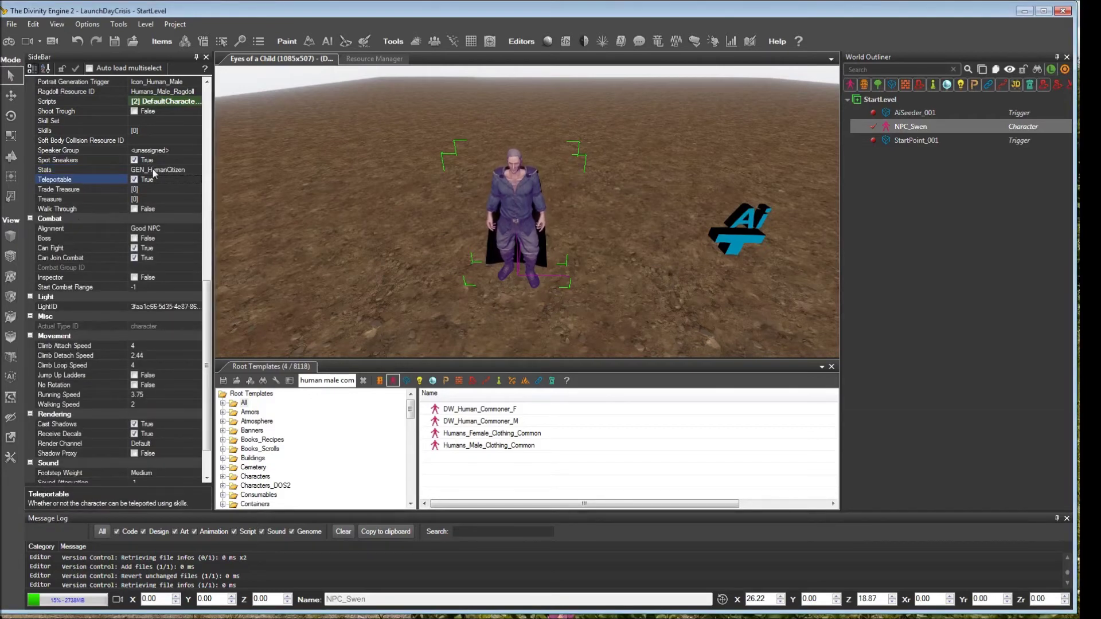
left_click(732, 41)
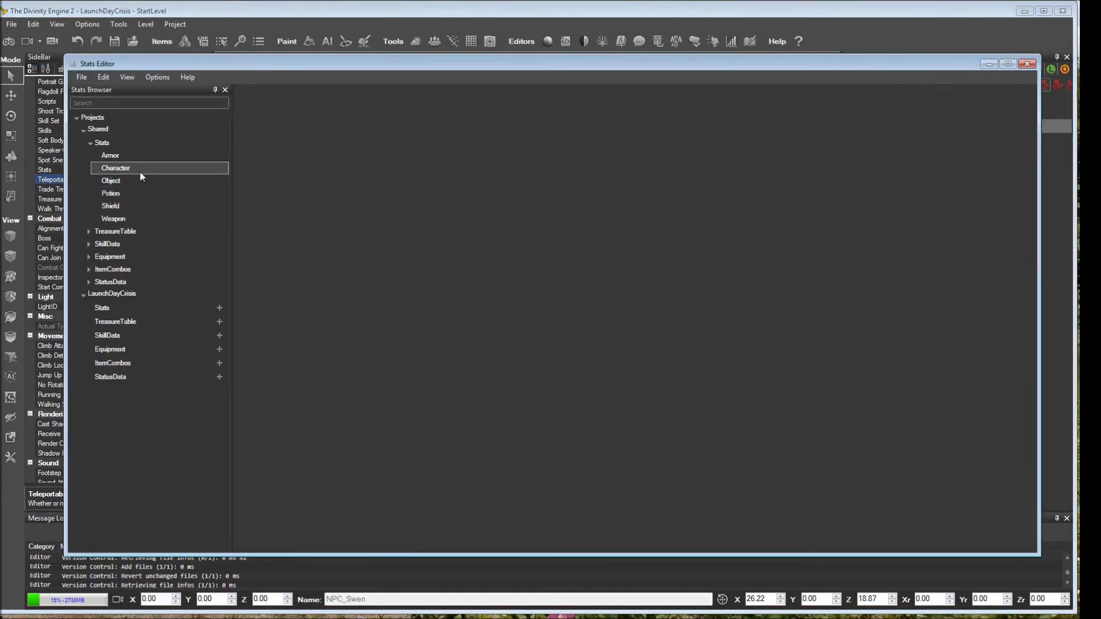
double_click(132, 170)
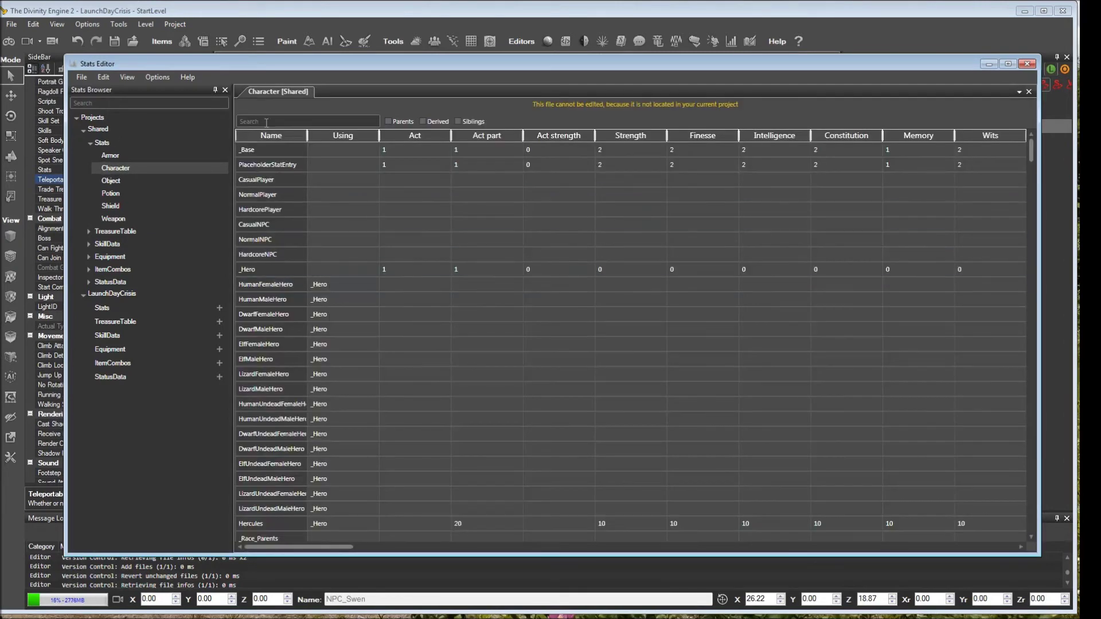
left_click(266, 121)
type("GEN_human")
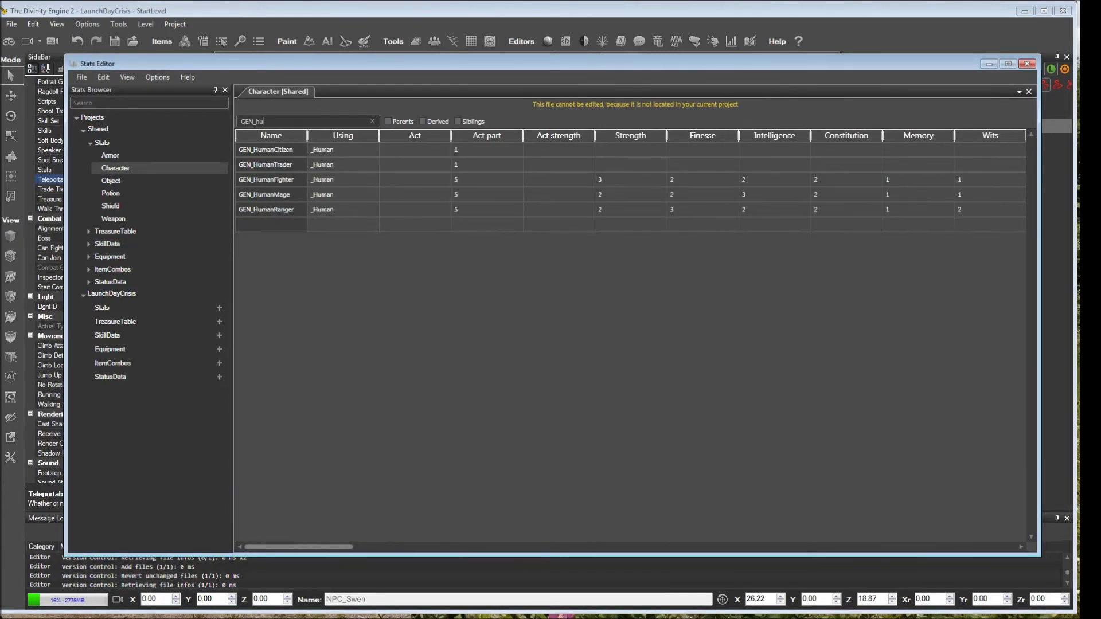
left_click(288, 168)
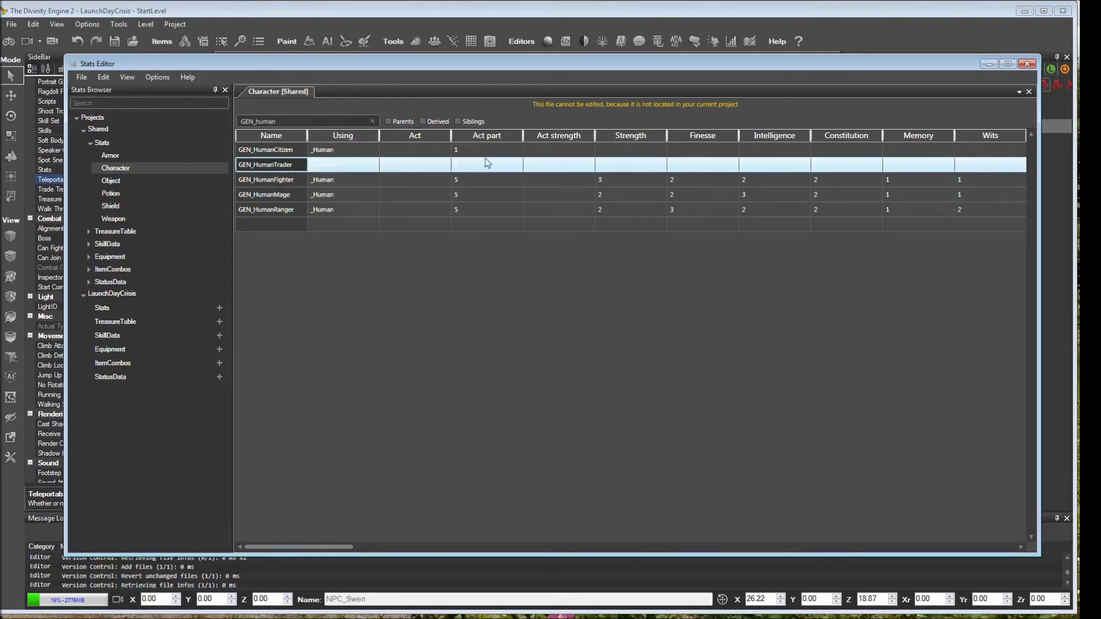
left_click(315, 154)
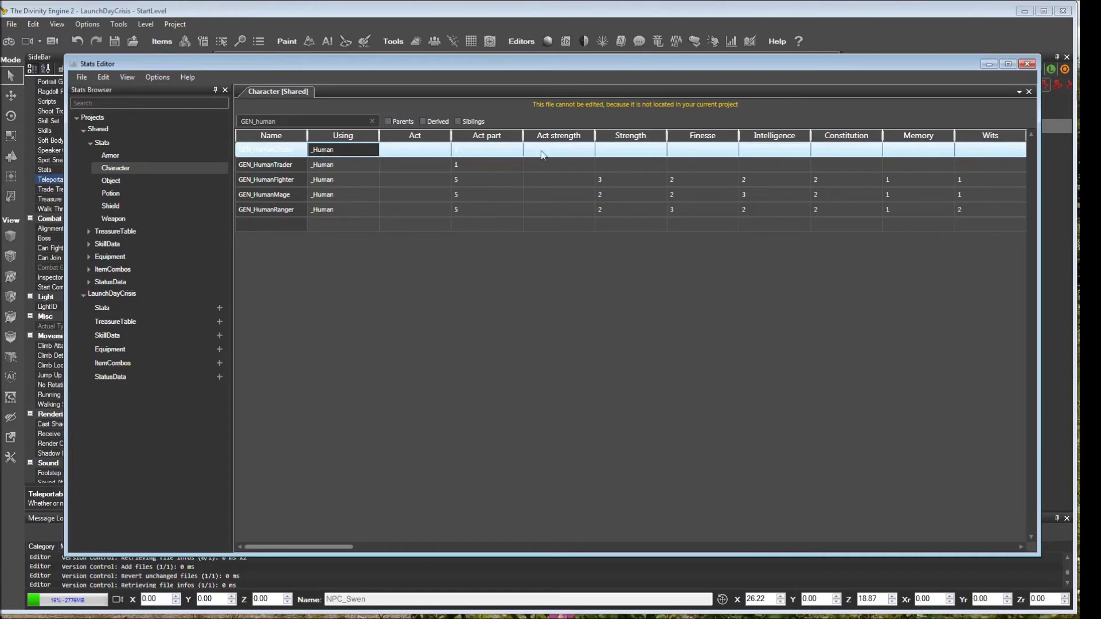
left_click(344, 166)
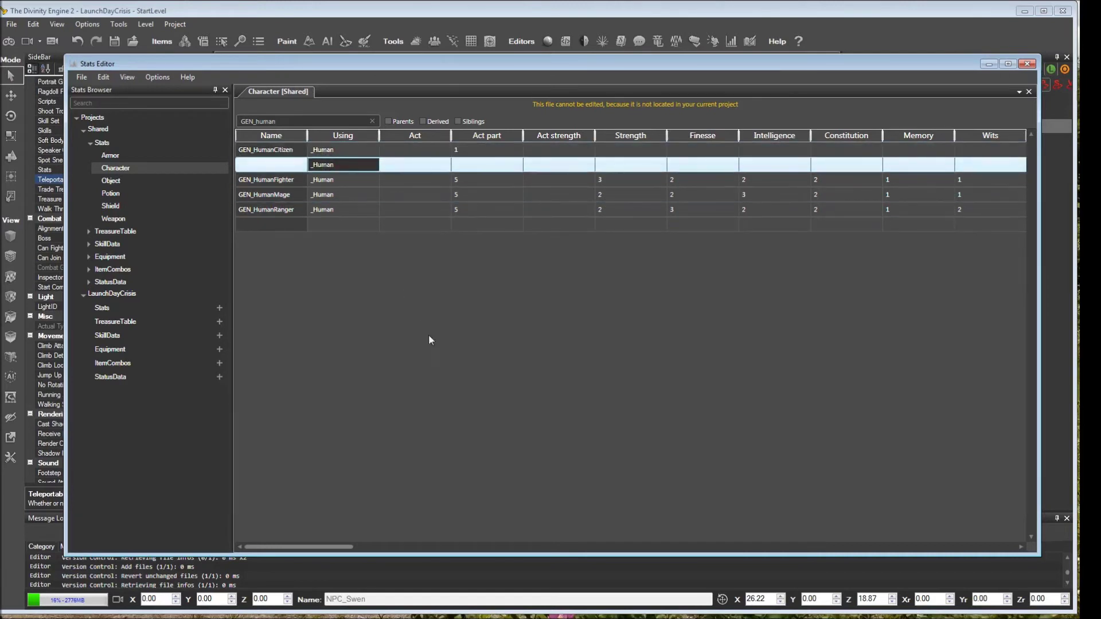
left_click(422, 154, "shift")
left_click(516, 165)
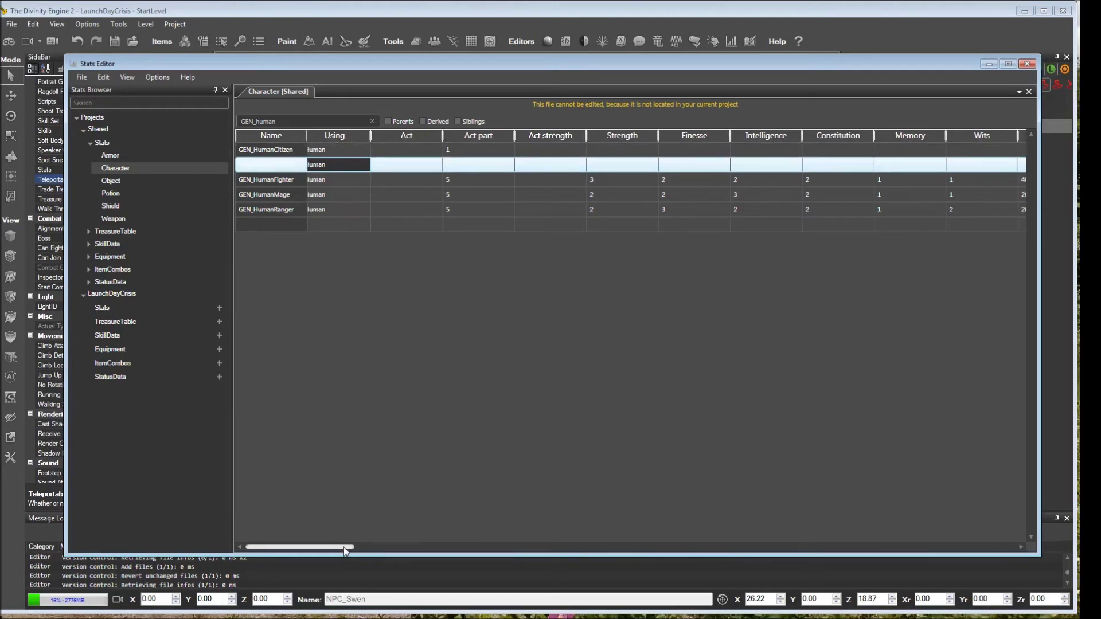
mouse_move(342, 546)
left_mouse_down()
mouse_move(1007, 515)
mouse_move(331, 547)
left_mouse_up()
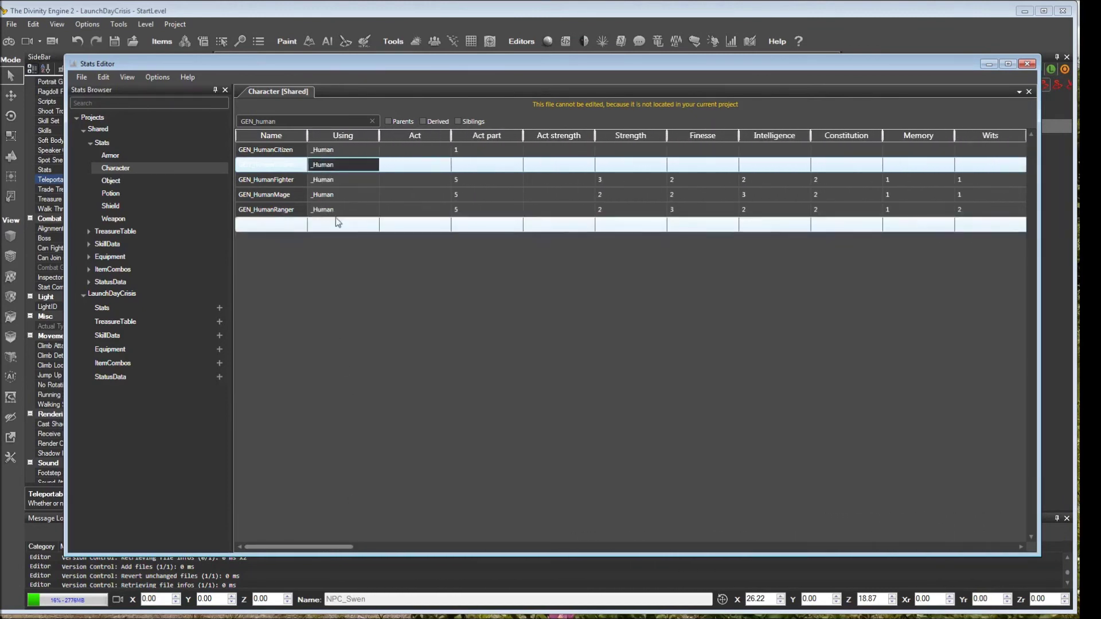
left_click(343, 154)
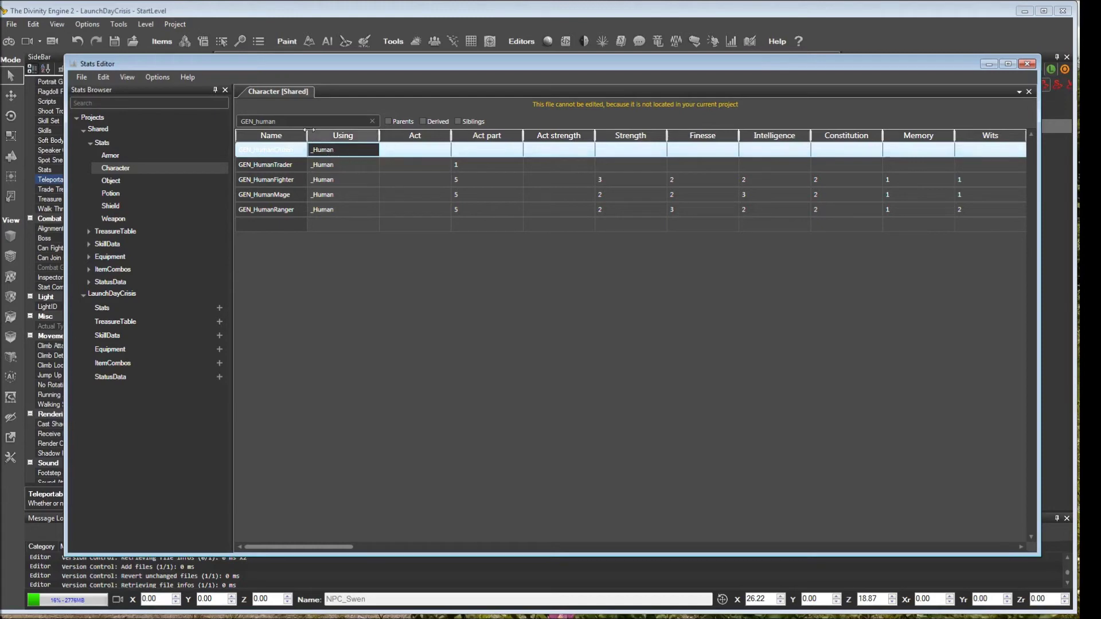
left_click_drag(277, 122, 235, 125)
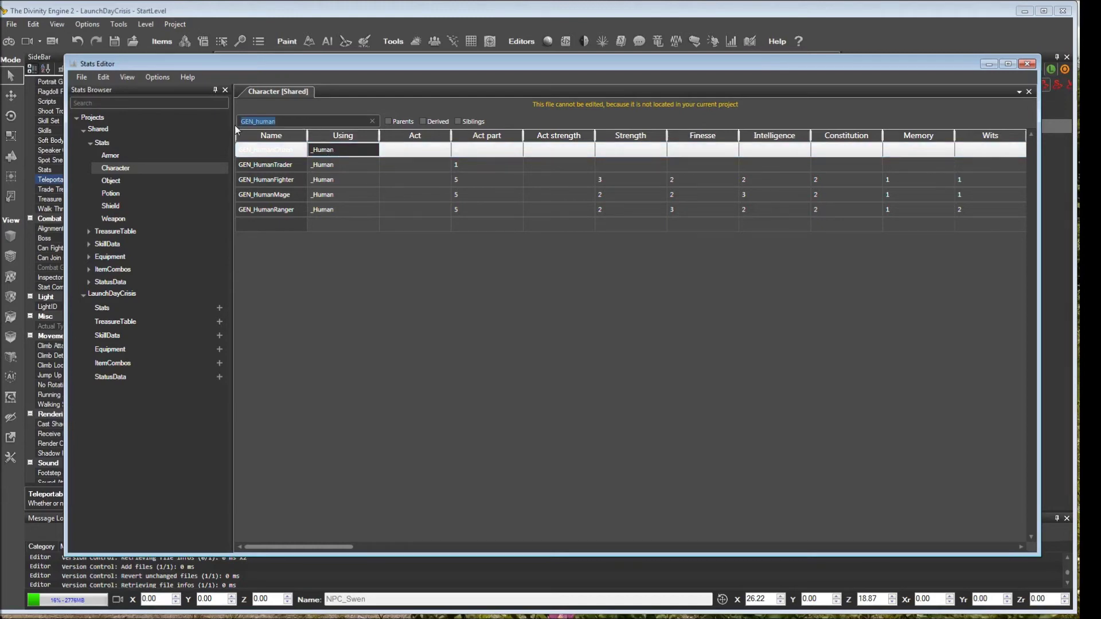
Filter the Character stats table by '_Human' and inspect the _Human and _HumanFighter rows
type("_Human")
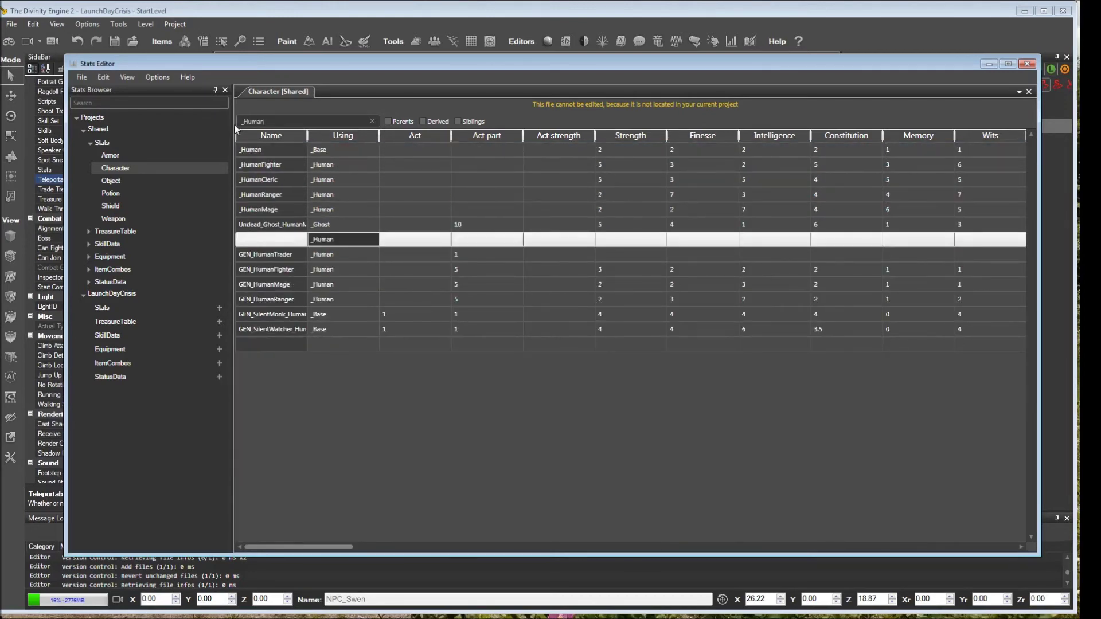
left_click(339, 151)
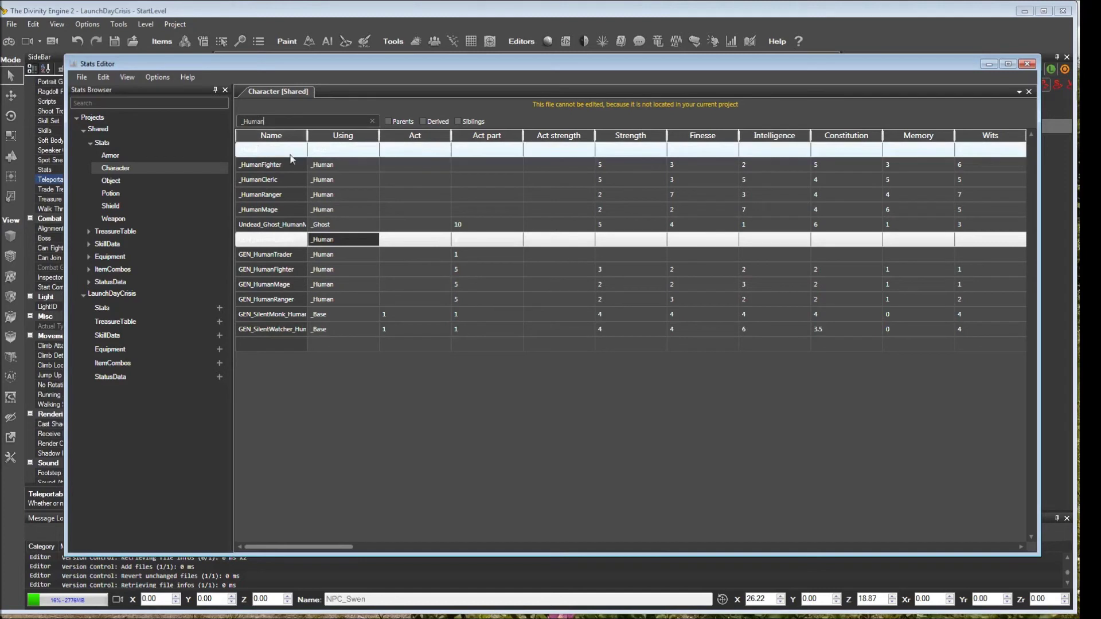
left_click(326, 166)
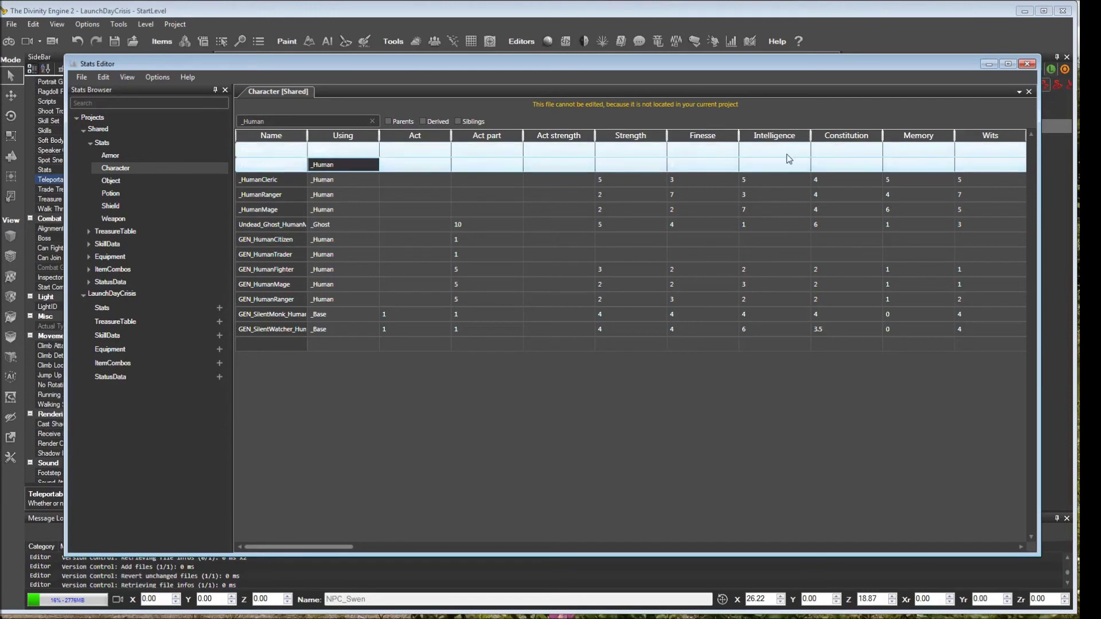
left_click_drag(344, 549, 322, 529)
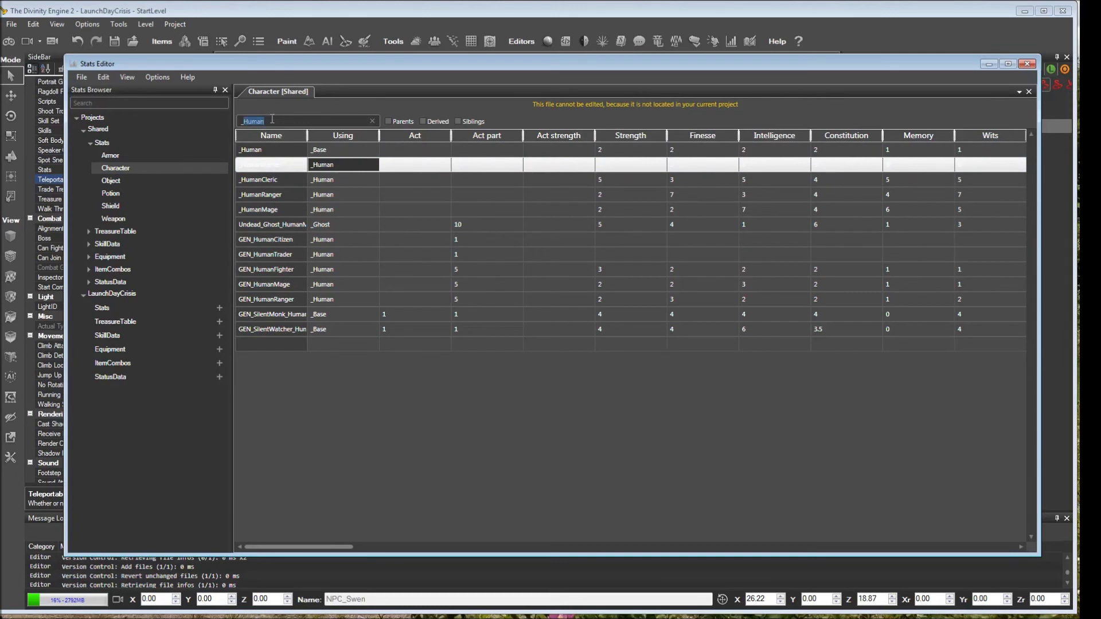
Clear the '_Human' filter, browse all entries, select LaunchDayCrisis, then close the Stats Editor
key("BackSpace")
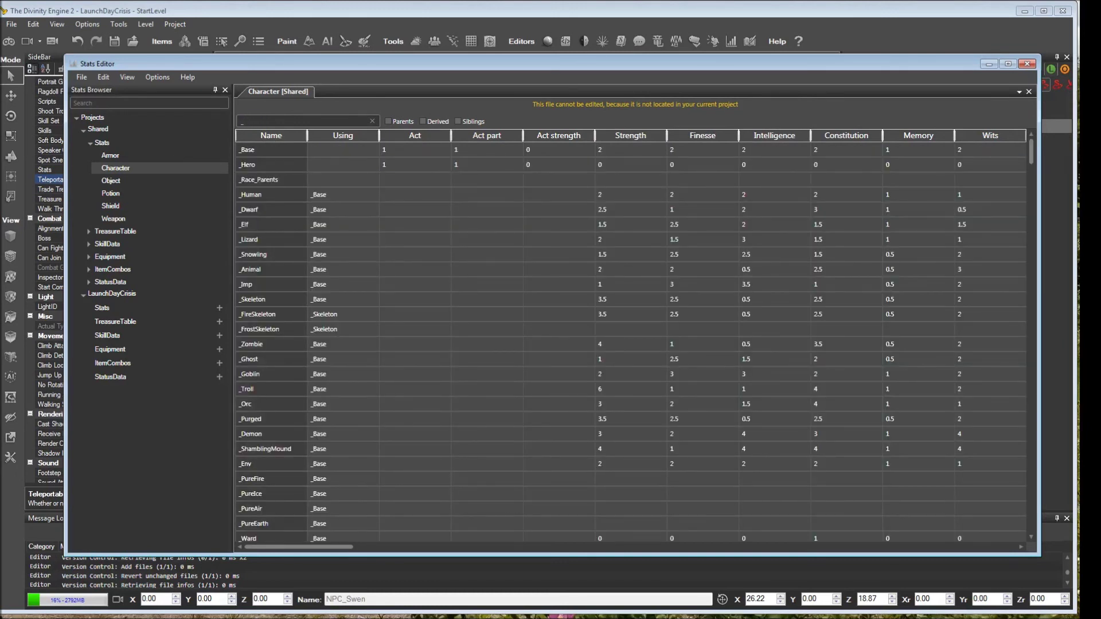
type("_")
left_click(303, 160)
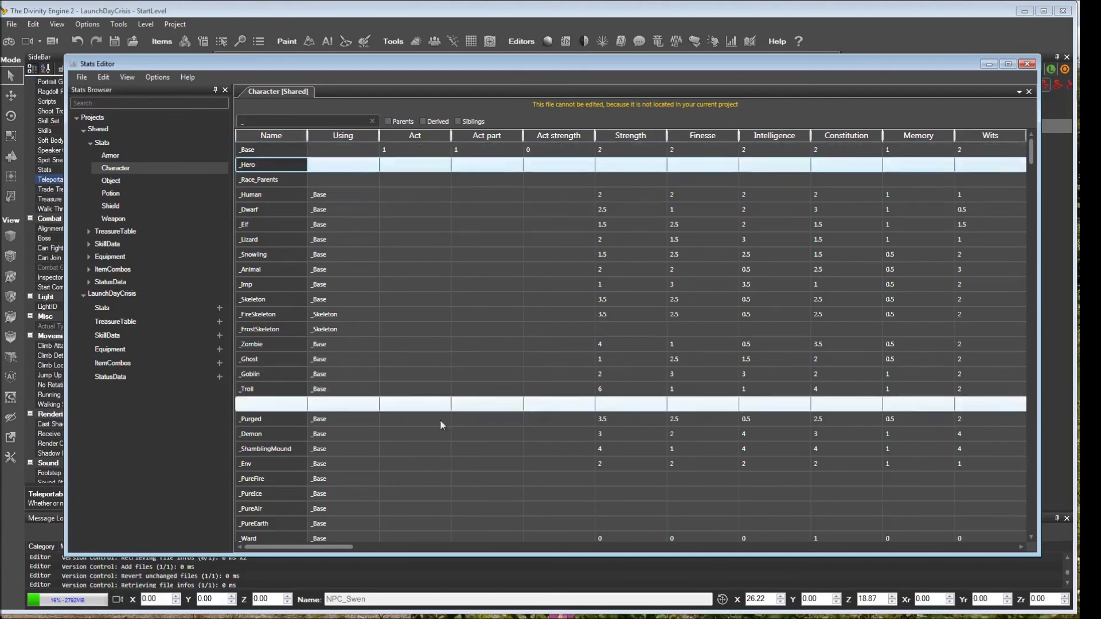
mouse_move(343, 549)
left_mouse_down()
mouse_move(577, 548)
mouse_move(333, 559)
left_mouse_up()
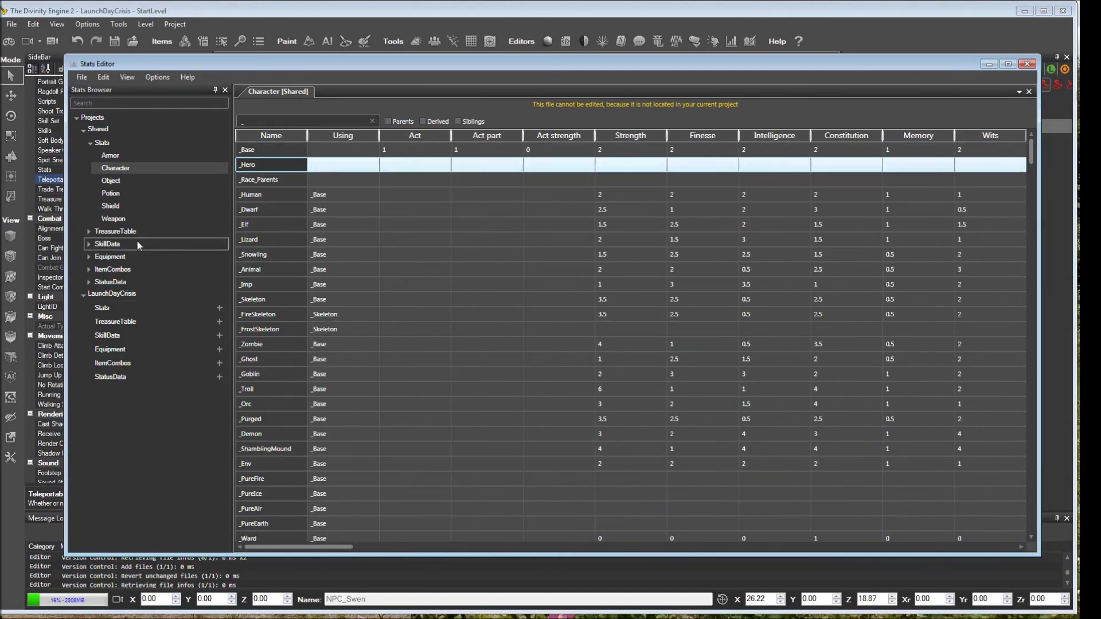
left_click(125, 296)
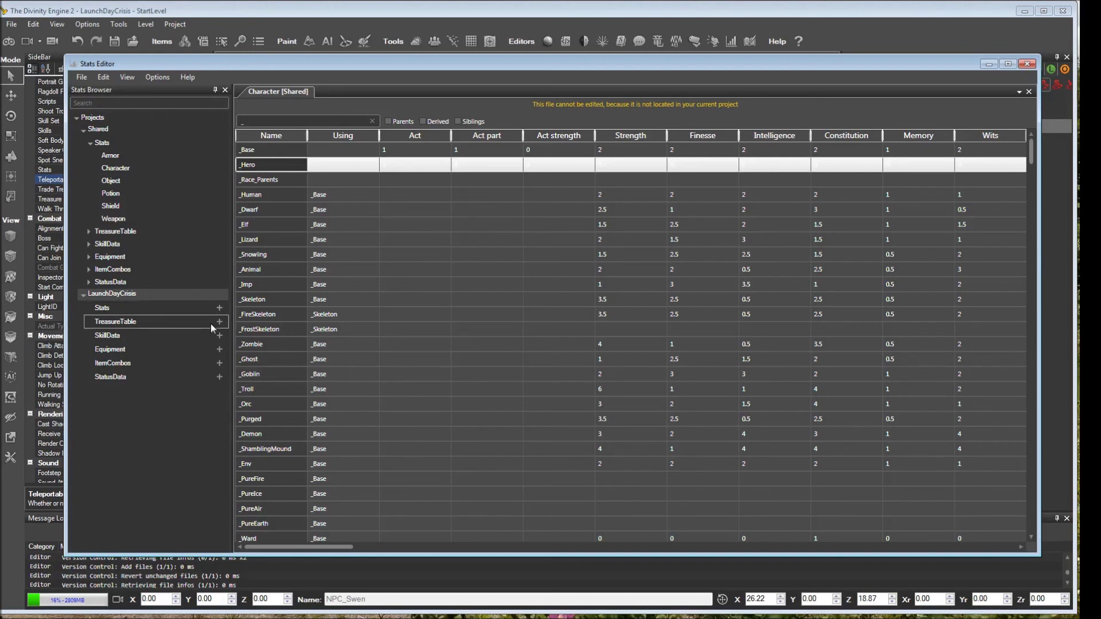
left_click(1026, 64)
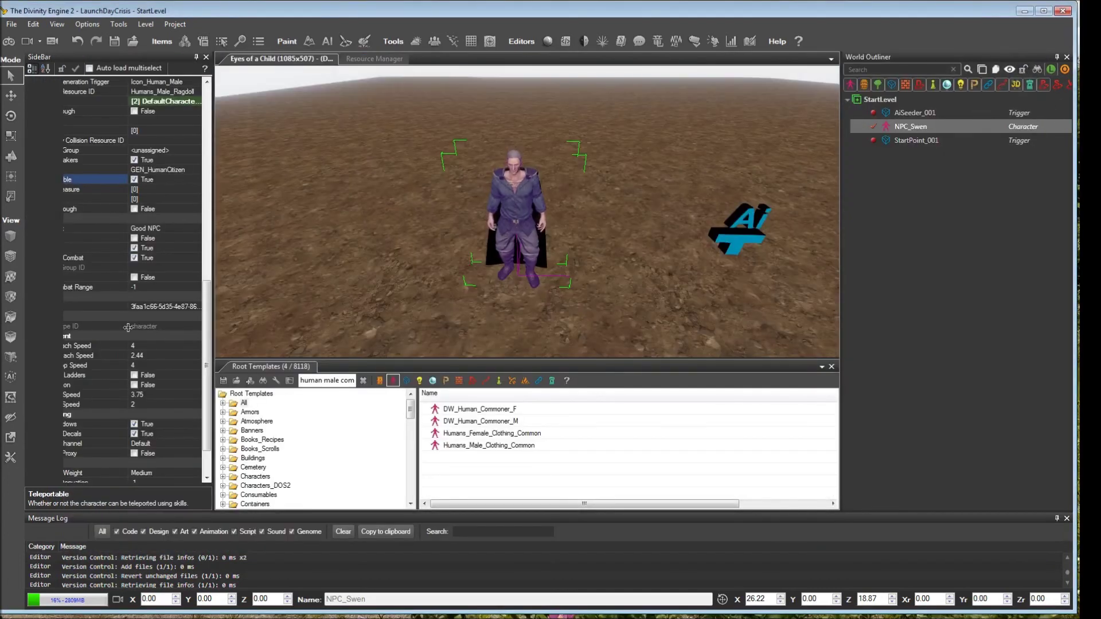
Change NPC_Swen's Transform Scale value to 1.15
scroll(207, 306, "down", 1)
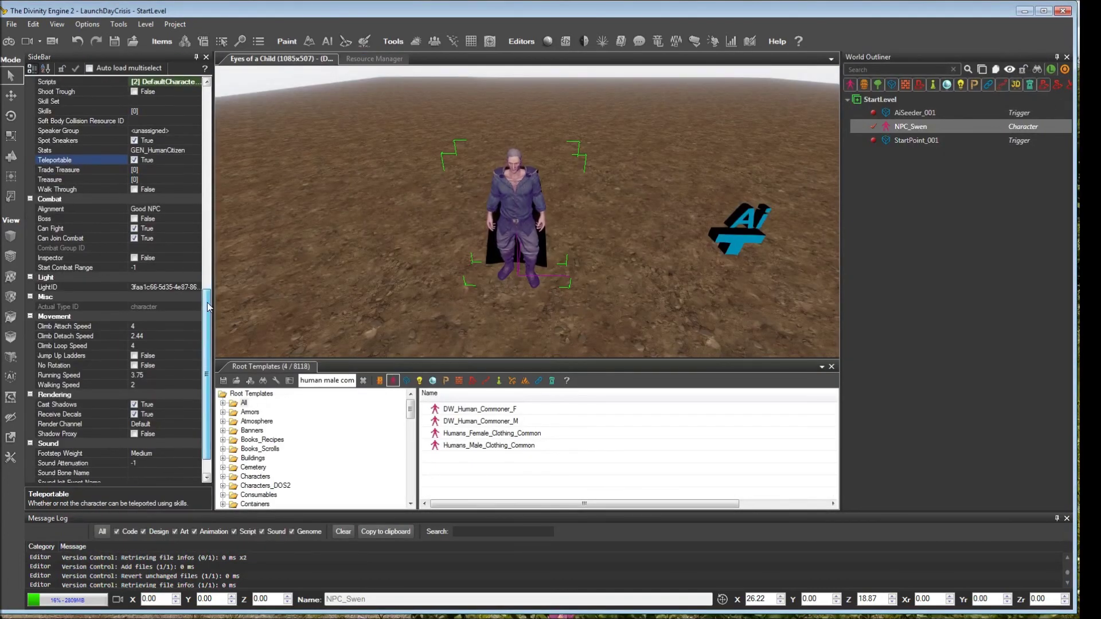
scroll(207, 307, "down", 1)
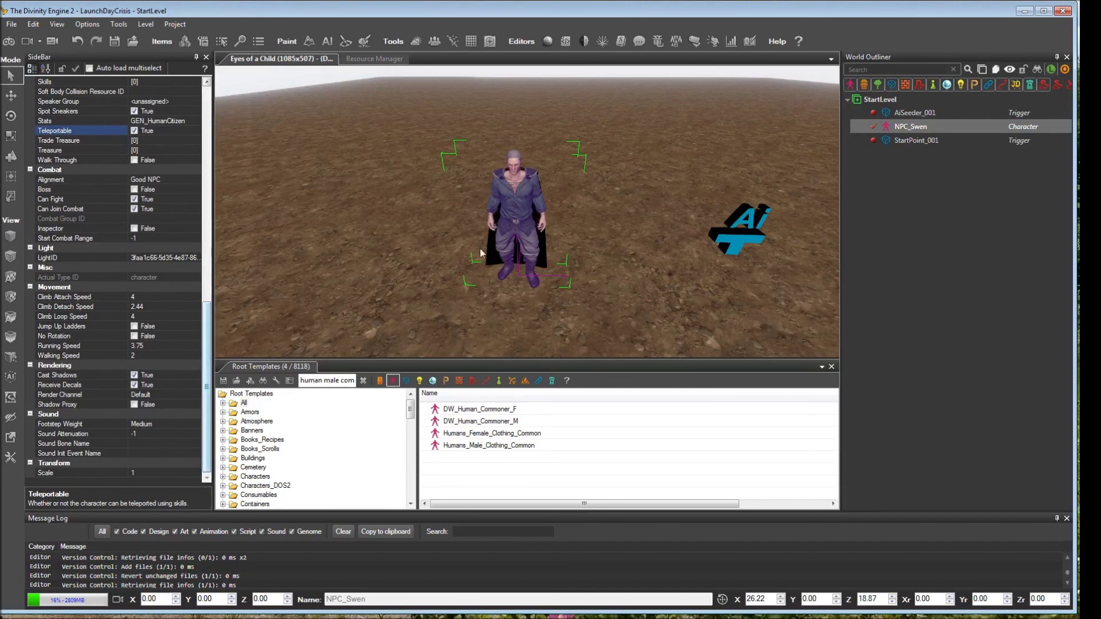
right_click_drag(465, 297, 393, 358)
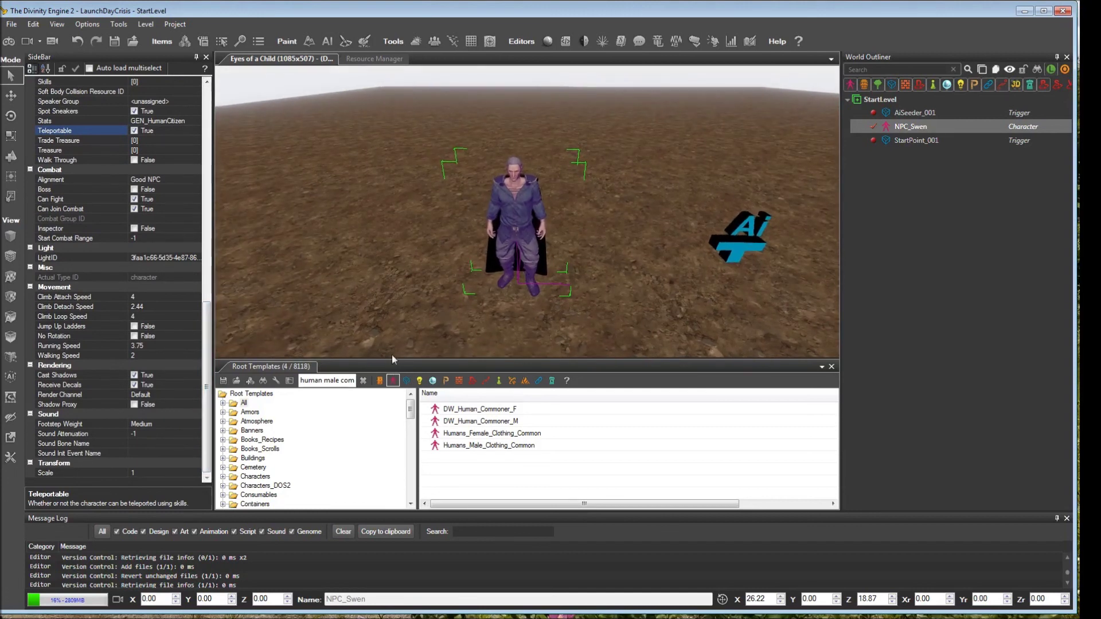
left_click(163, 473)
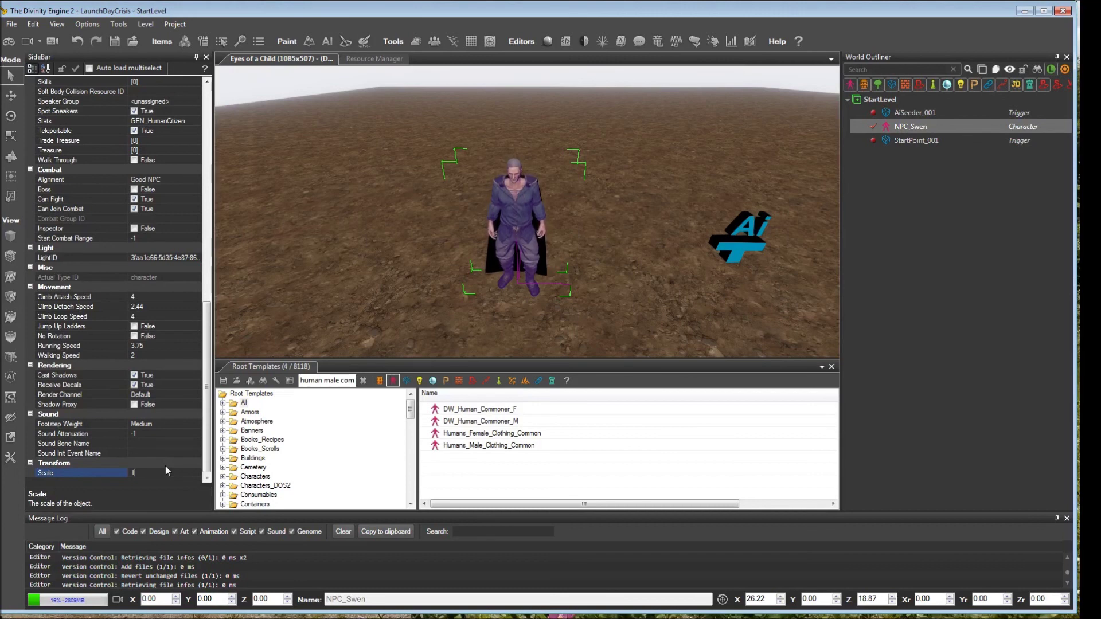
type(".15")
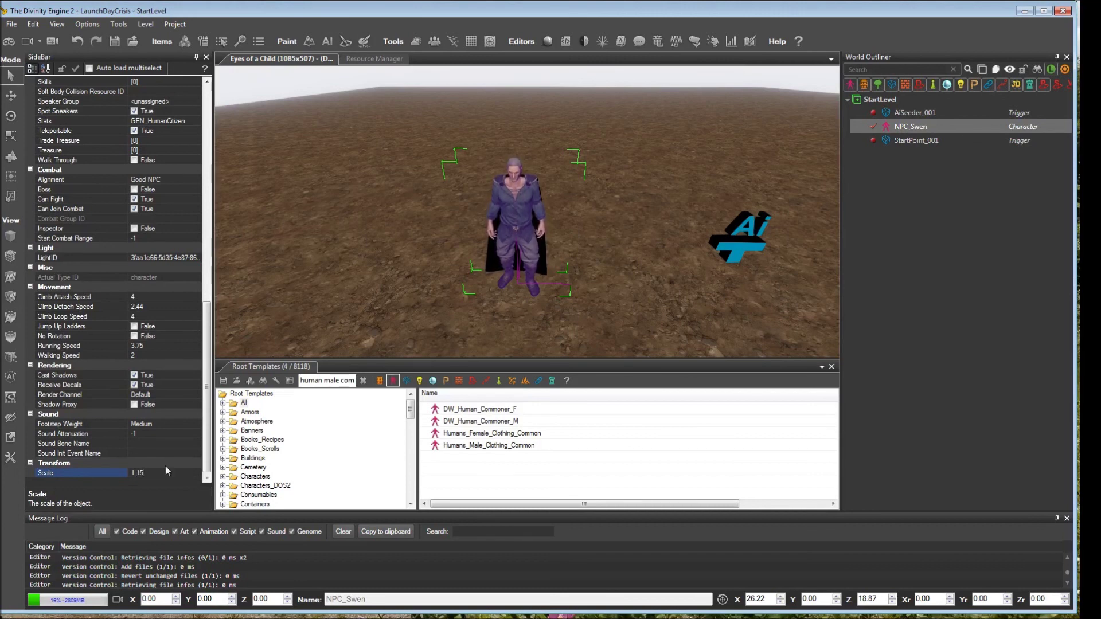
key("Return")
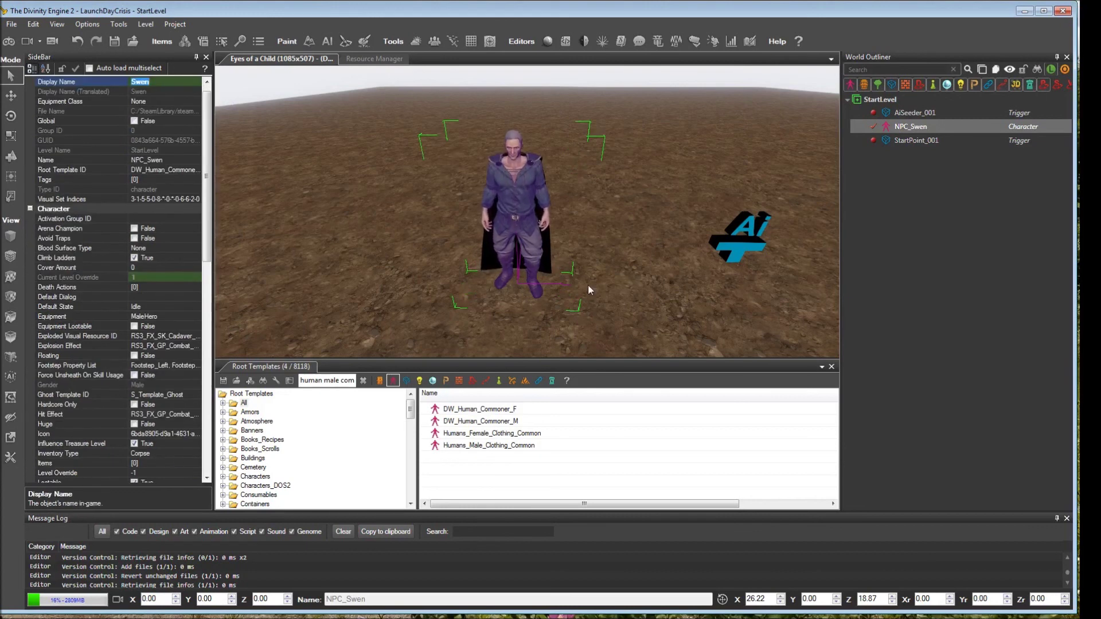
right_click_drag(588, 285, 583, 267)
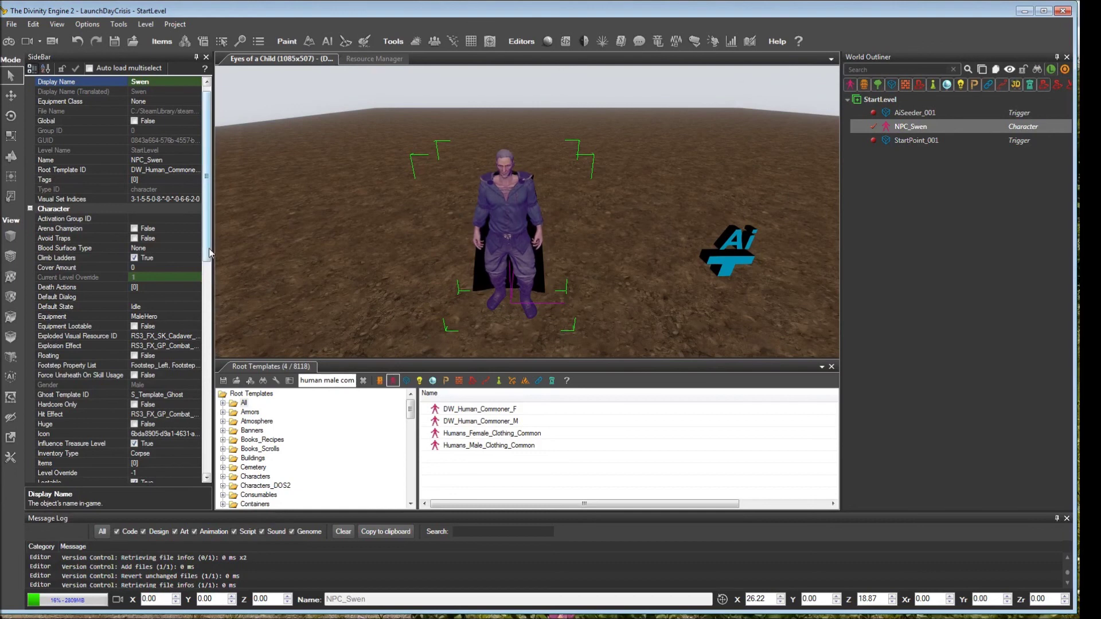
scroll(94, 465, "down", 10)
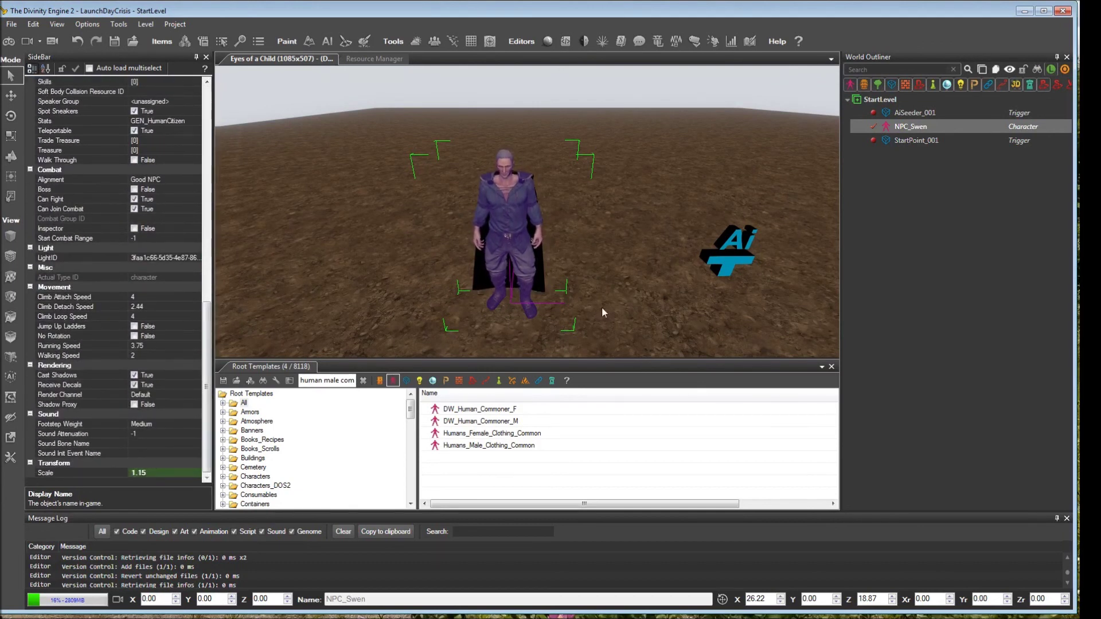
right_click_drag(602, 306, 609, 300)
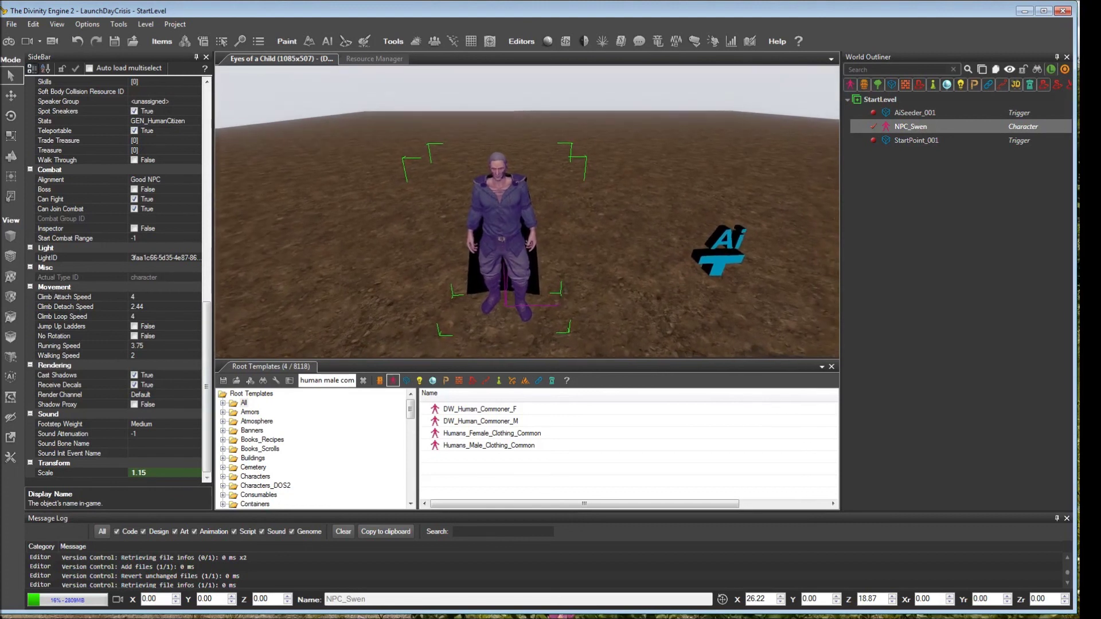